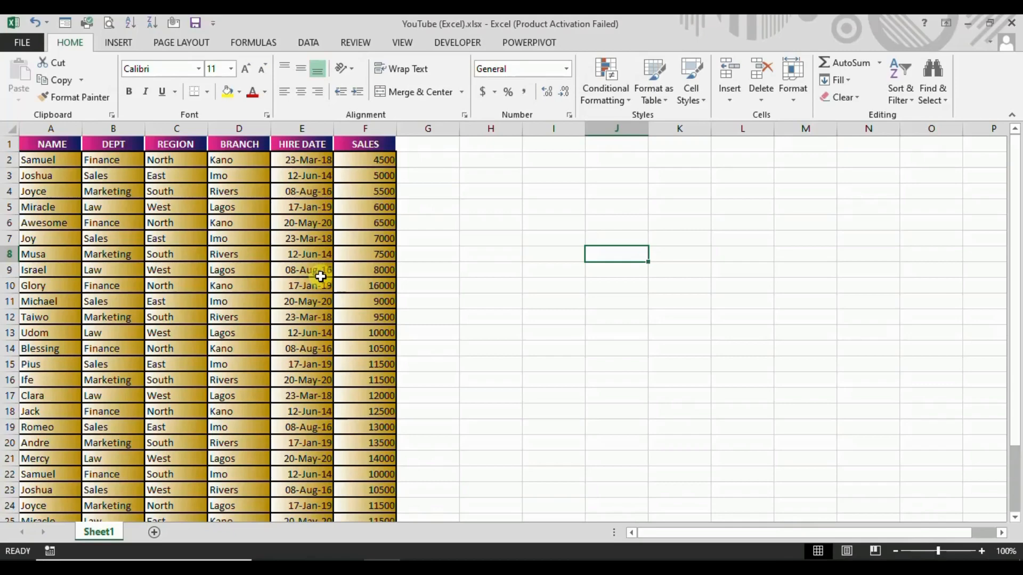
Review the sales data down to its last row and its column headings from NAME to SALES.
{"action": "scroll", "coordinate": [320, 276], "scroll_direction": "down", "scroll_amount": 4}
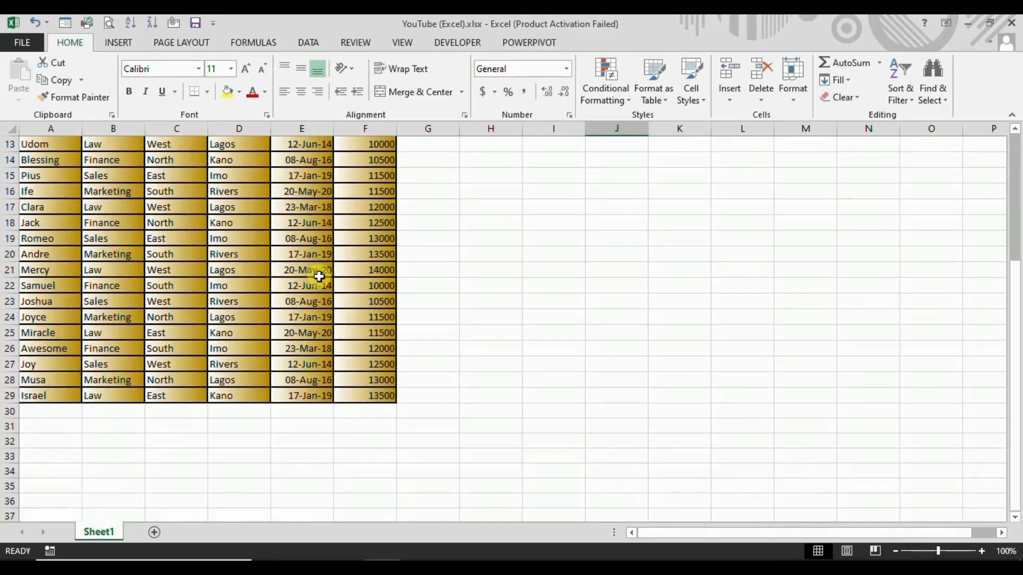
{"action": "scroll", "coordinate": [319, 280], "scroll_direction": "up", "scroll_amount": 4}
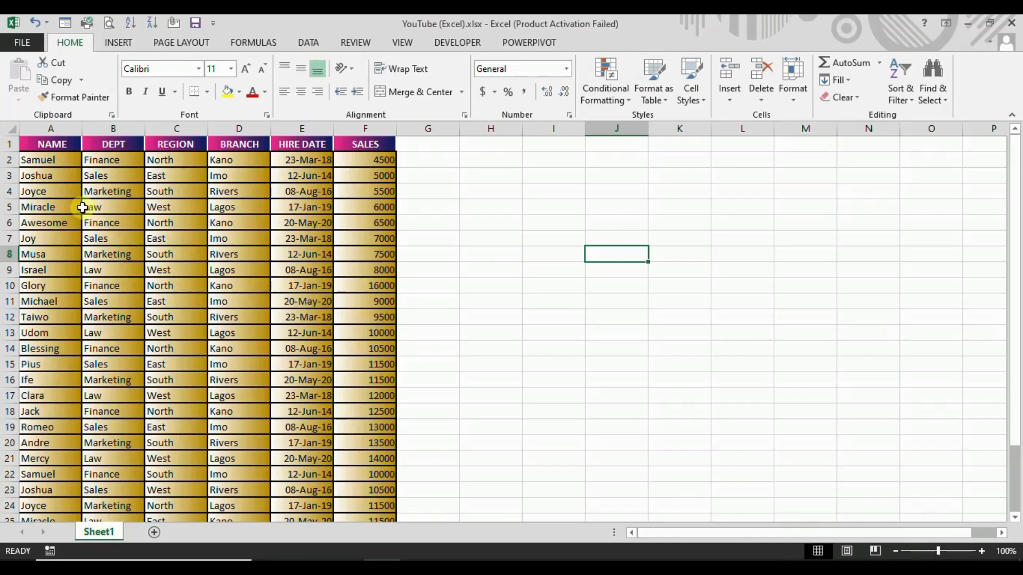
{"action": "left_click", "coordinate": [47, 143]}
{"action": "left_click", "coordinate": [114, 143]}
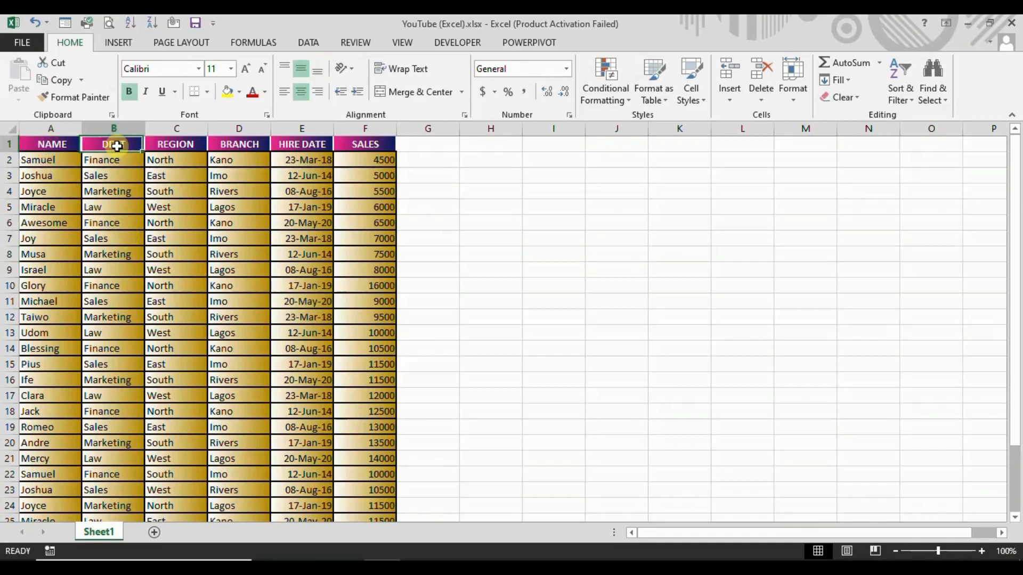
{"action": "left_click", "coordinate": [173, 154]}
{"action": "left_click", "coordinate": [245, 155]}
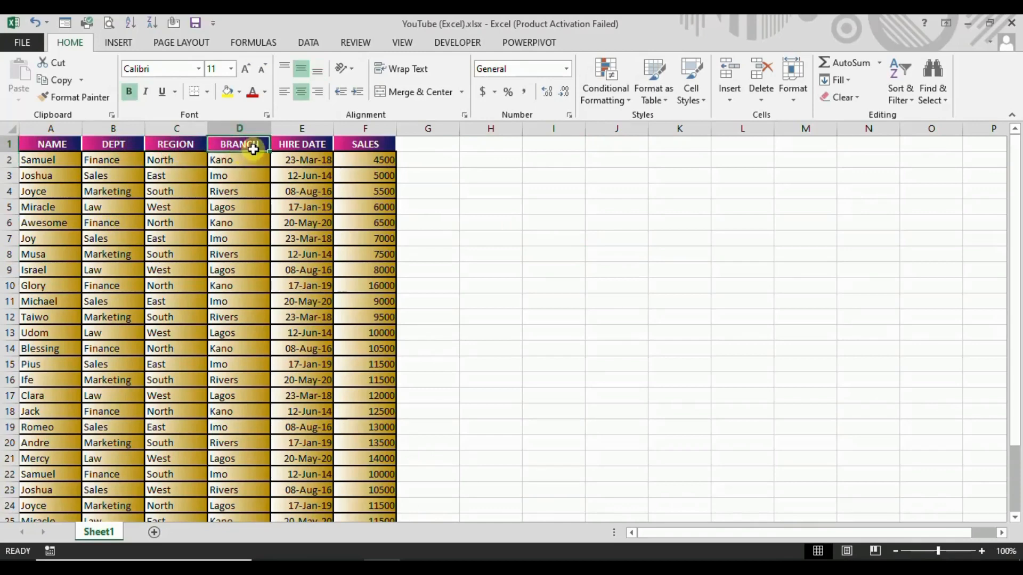
{"action": "left_click", "coordinate": [299, 155]}
{"action": "left_click", "coordinate": [368, 145]}
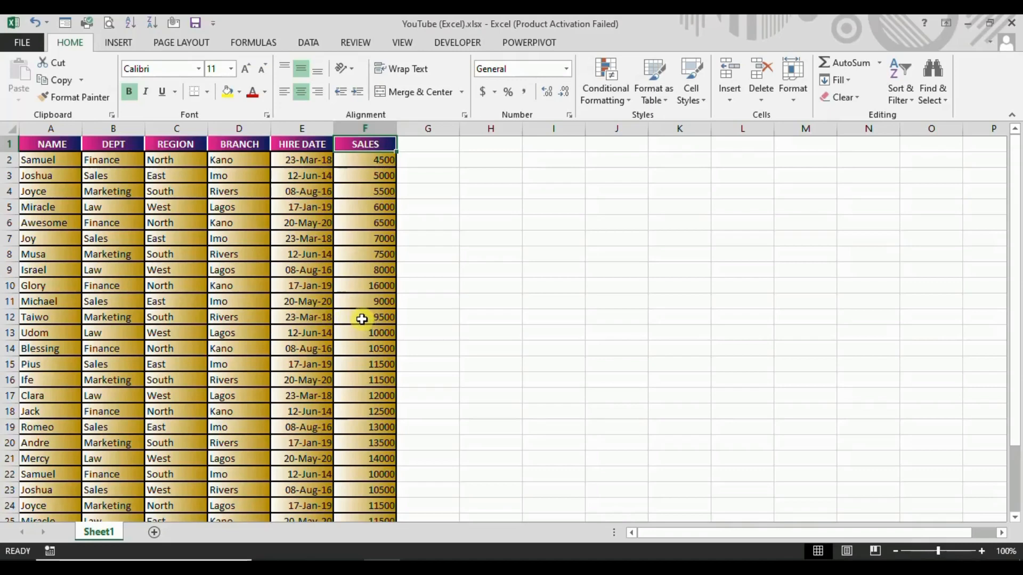
{"action": "left_click", "coordinate": [544, 304]}
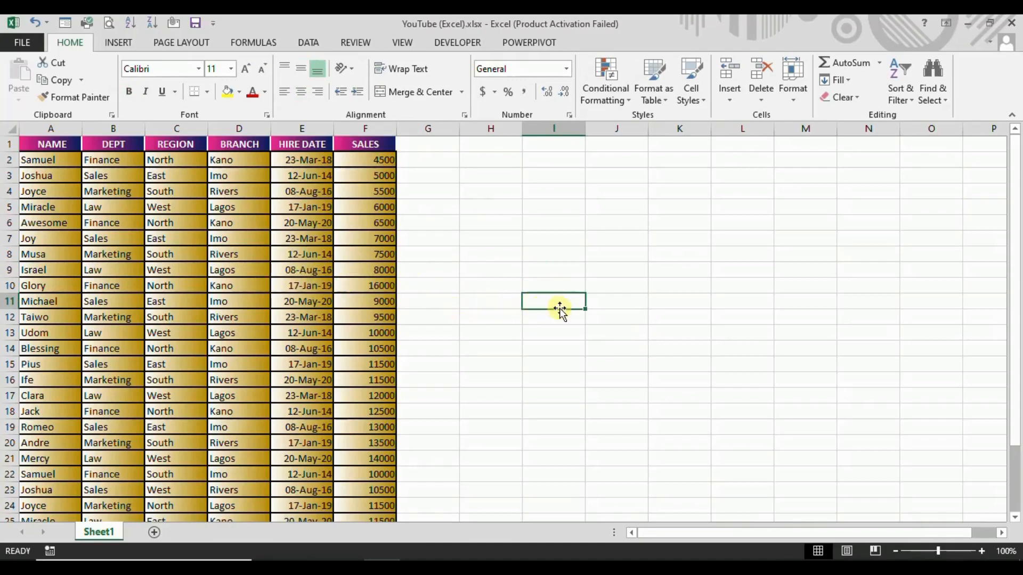
{"action": "left_click", "coordinate": [120, 44]}
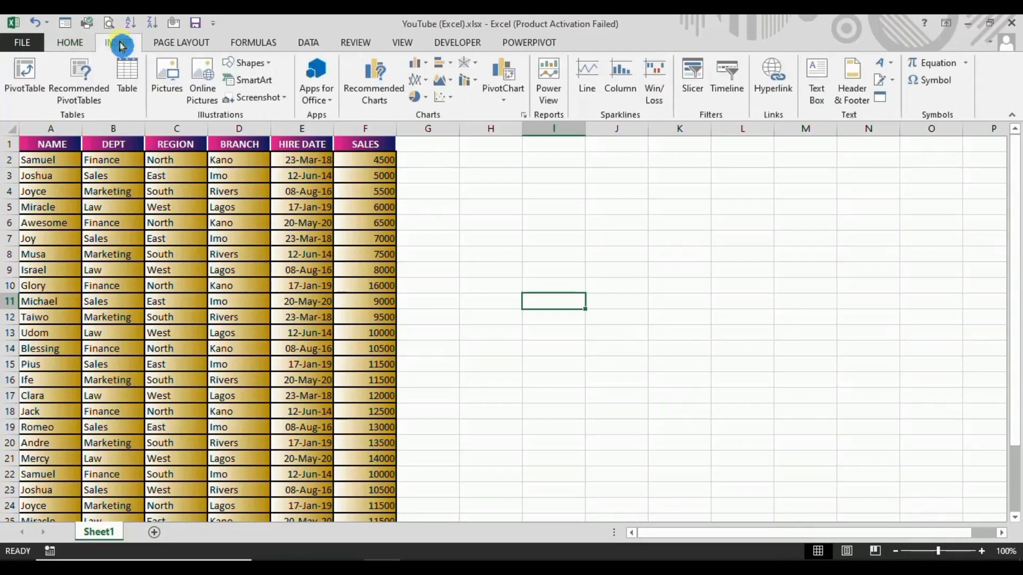
{"action": "left_click", "coordinate": [32, 95]}
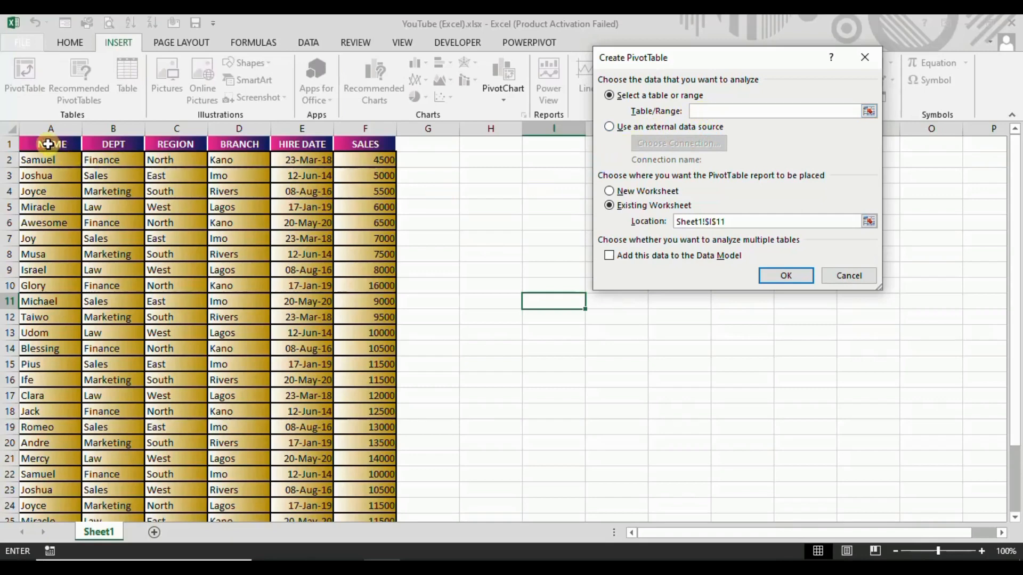
{"action": "left_click_drag", "start_coordinate": [48, 144], "coordinate": [391, 348]}
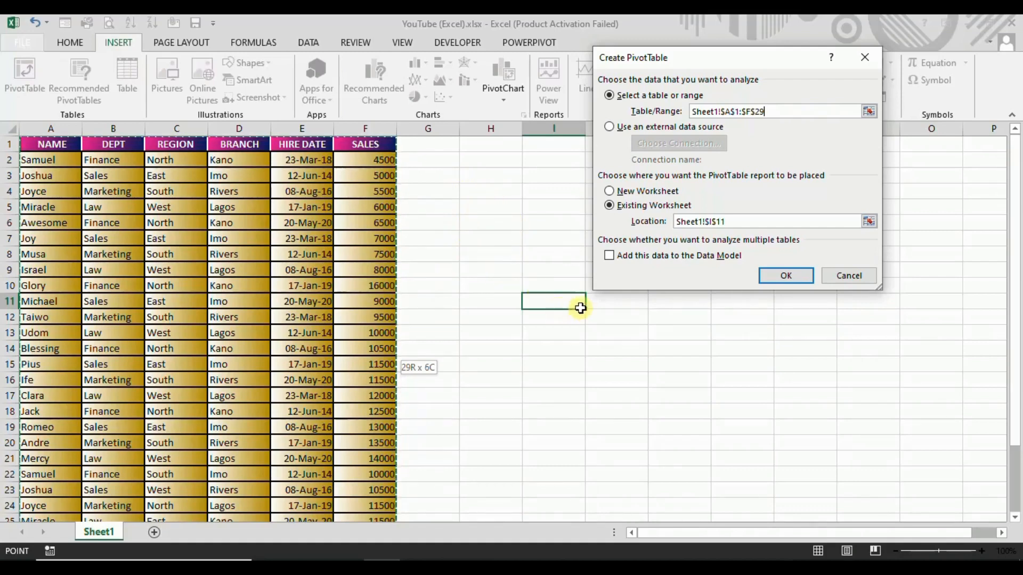
{"action": "left_click", "coordinate": [611, 256]}
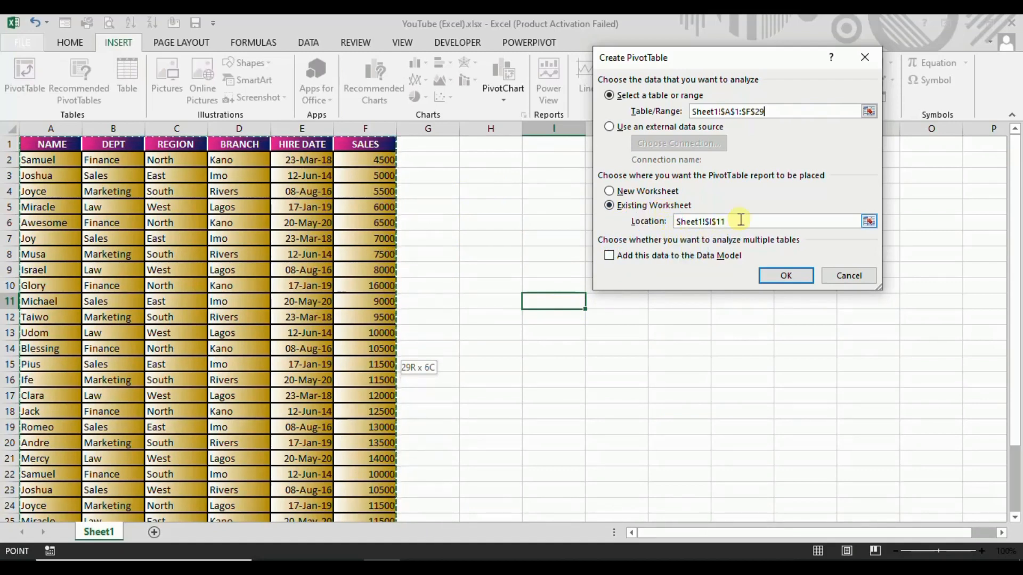
{"action": "left_click_drag", "start_coordinate": [739, 219], "coordinate": [672, 223]}
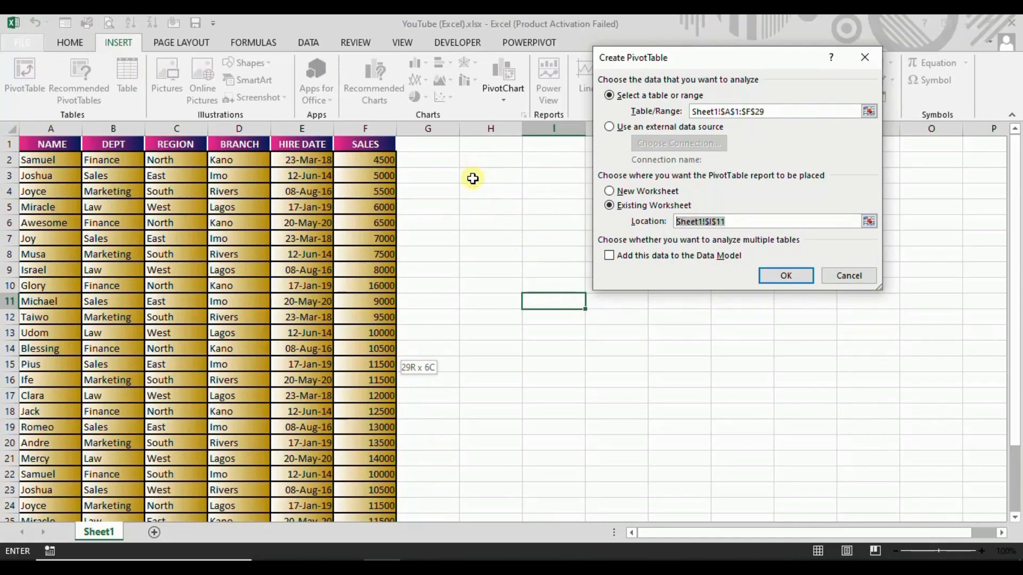
{"action": "left_click", "coordinate": [472, 178]}
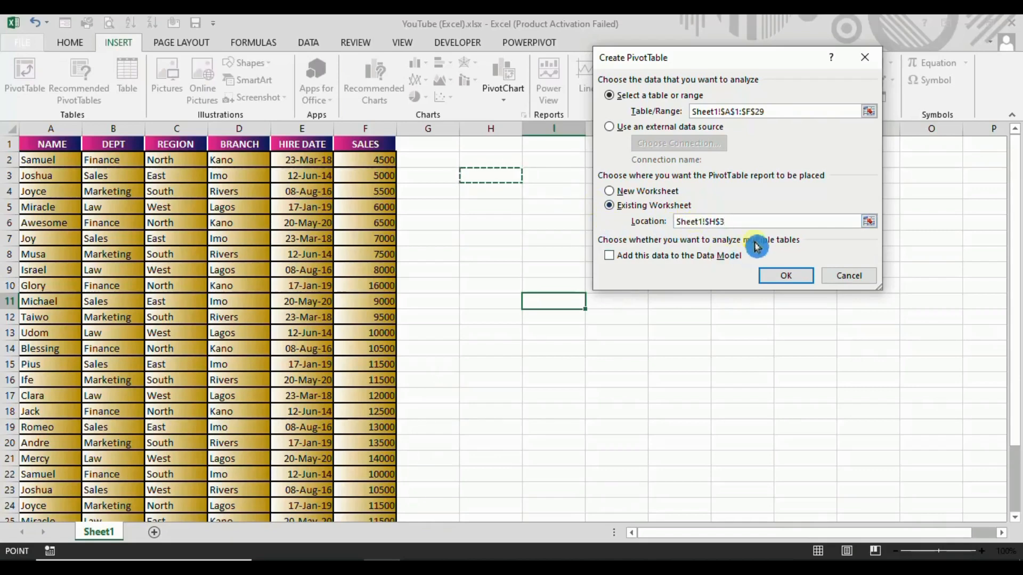
{"action": "left_click", "coordinate": [834, 284]}
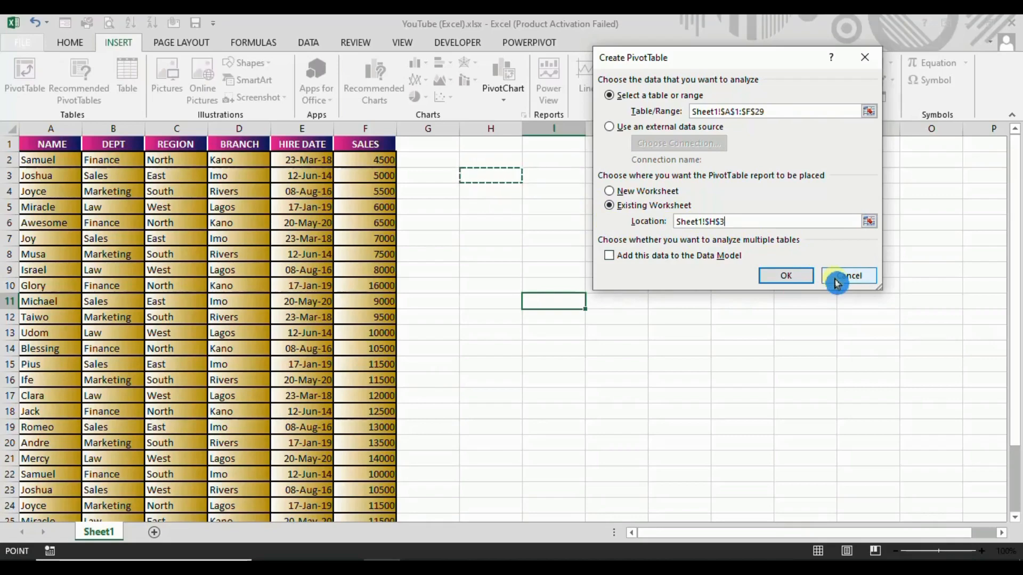
{"action": "left_click", "coordinate": [840, 283]}
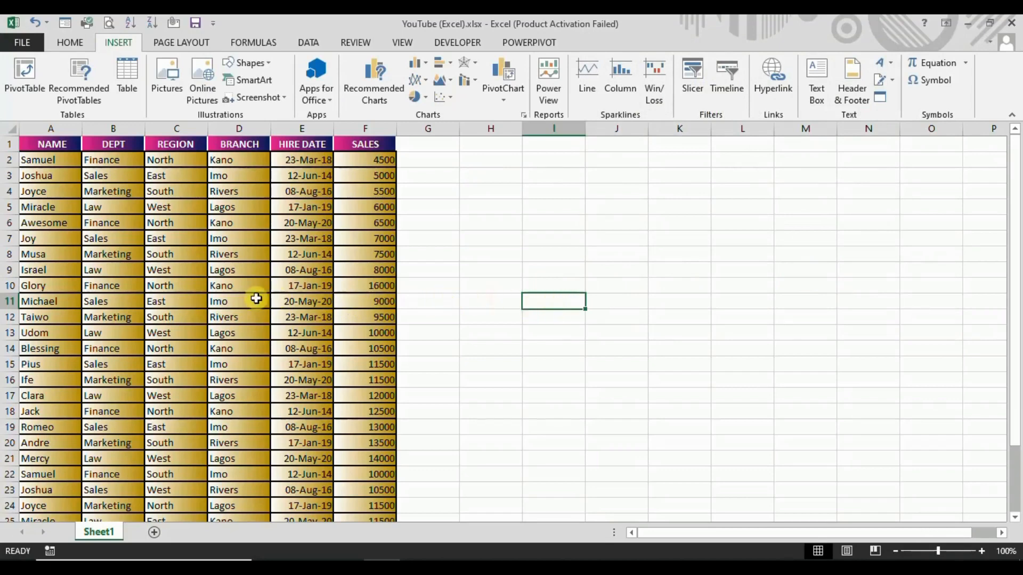
Create a PivotTable from Sheet1 range A1:F29 and place it in the existing worksheet at cell H3.
{"action": "left_click", "coordinate": [181, 300]}
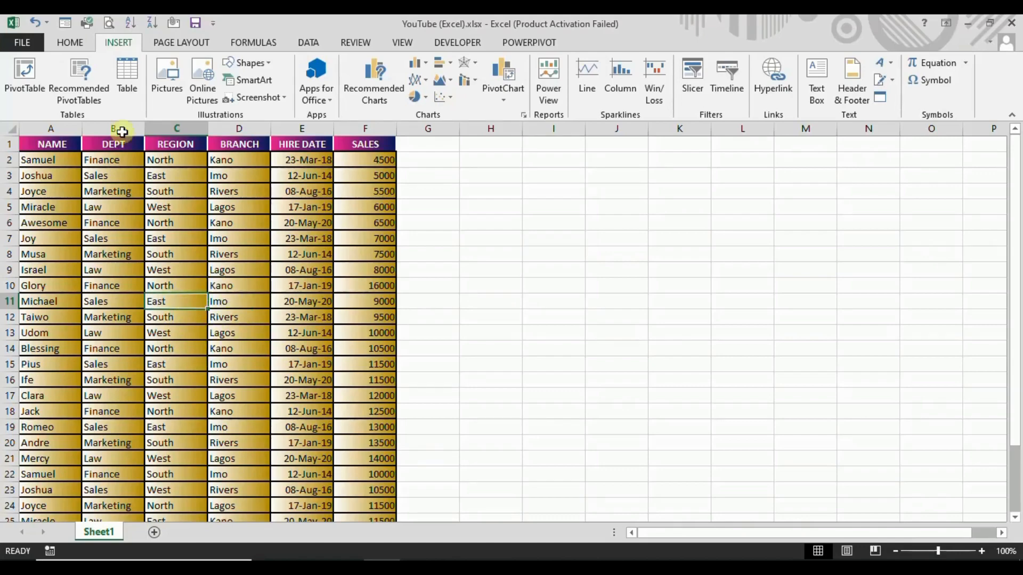
{"action": "left_click", "coordinate": [126, 45]}
{"action": "left_click", "coordinate": [21, 74]}
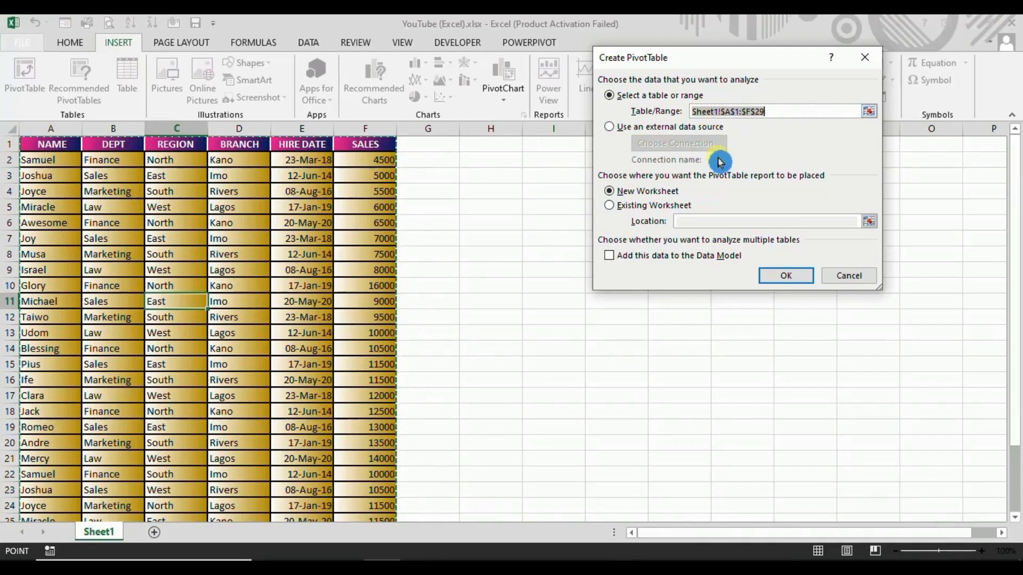
{"action": "left_click", "coordinate": [612, 207]}
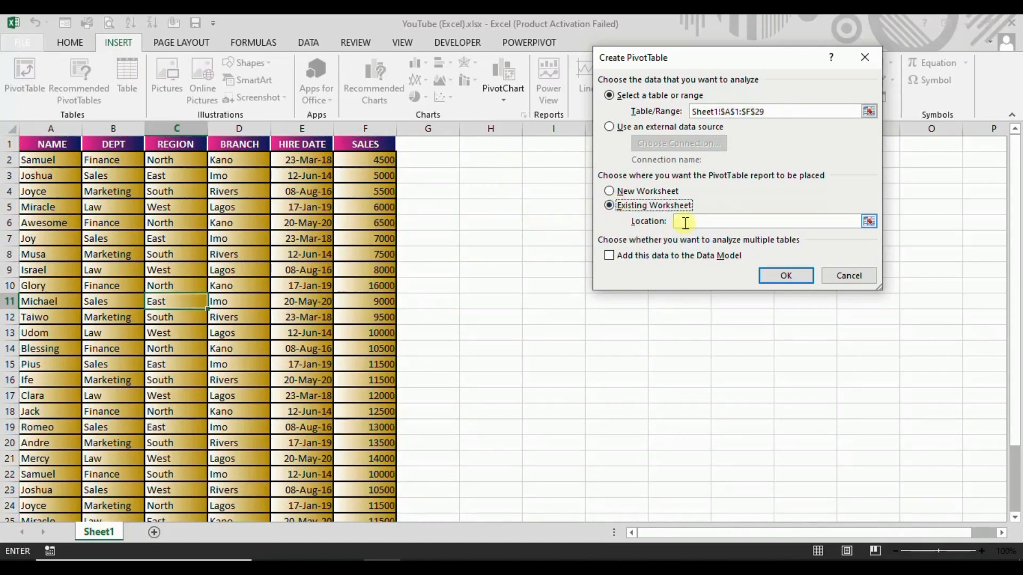
{"action": "left_click", "coordinate": [481, 180]}
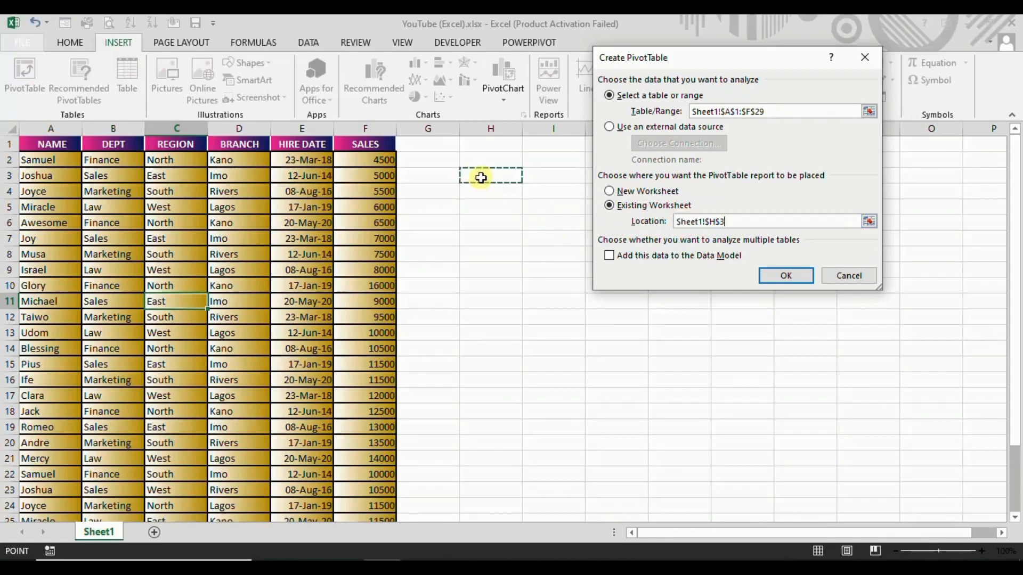
{"action": "left_click", "coordinate": [789, 280]}
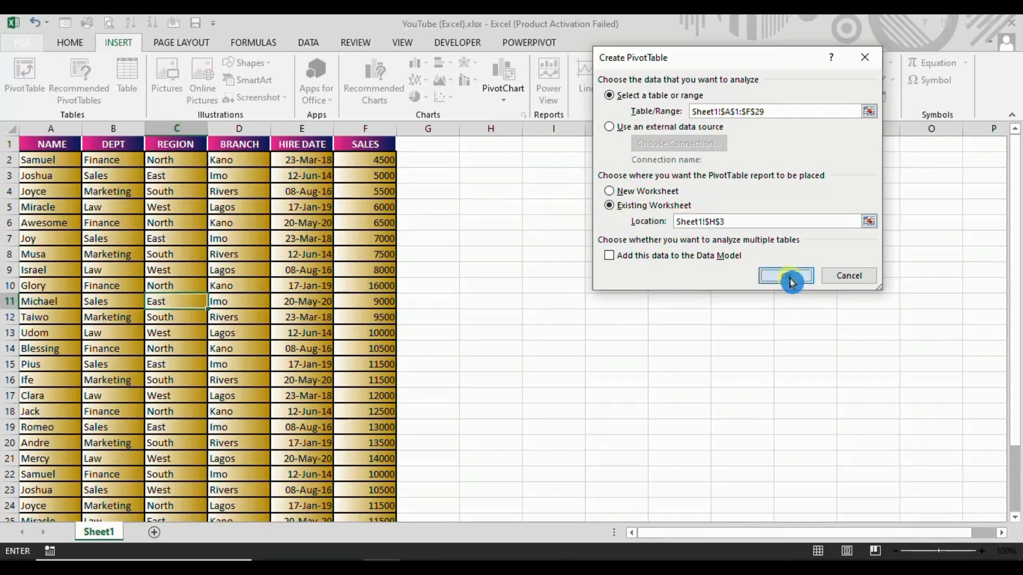
Move the PivotTable Fields pane off the source data to the free area beside the empty PivotTable.
{"action": "left_click", "coordinate": [330, 142]}
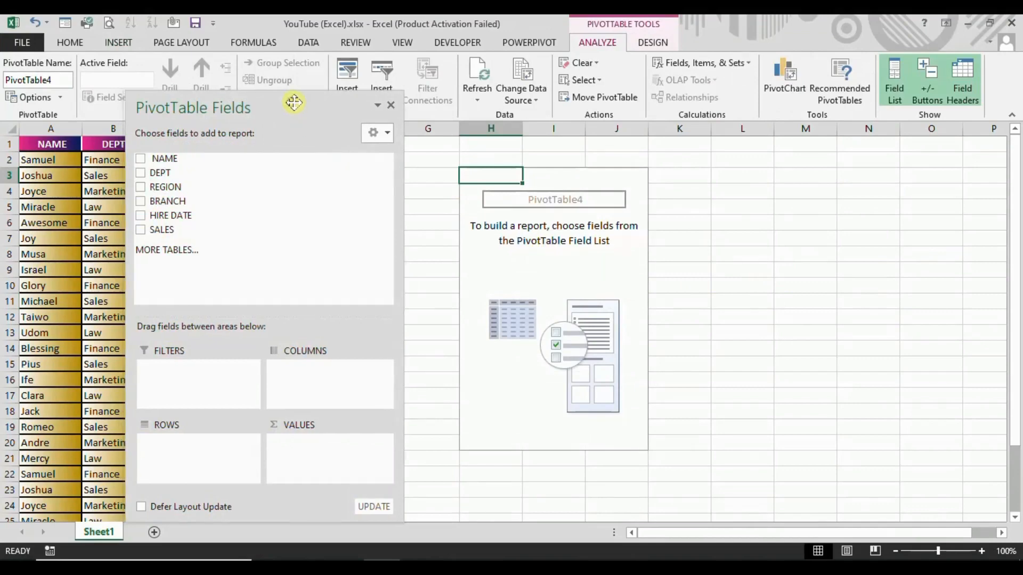
{"action": "left_click_drag", "start_coordinate": [290, 101], "coordinate": [301, 69]}
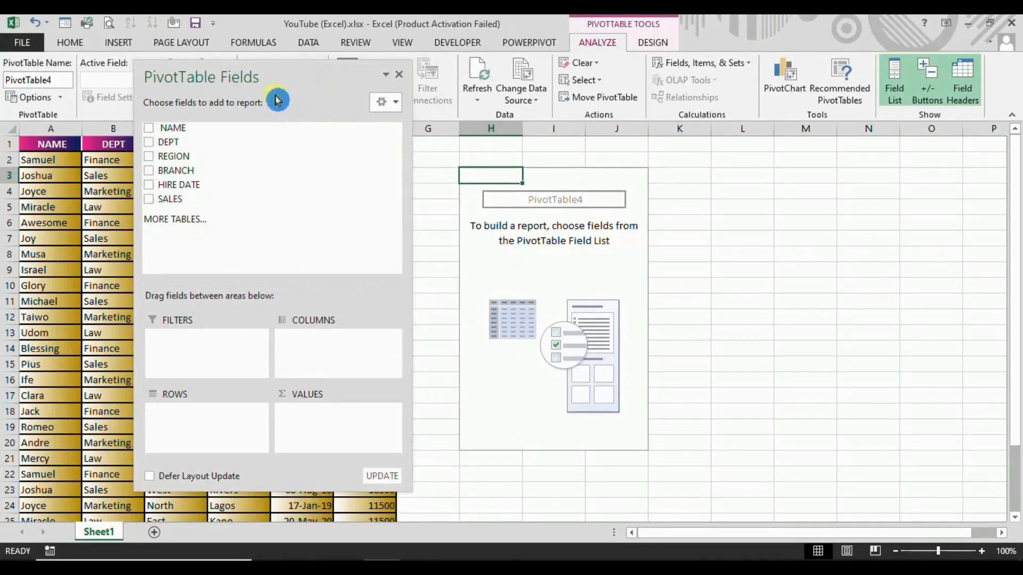
{"action": "left_click", "coordinate": [171, 97]}
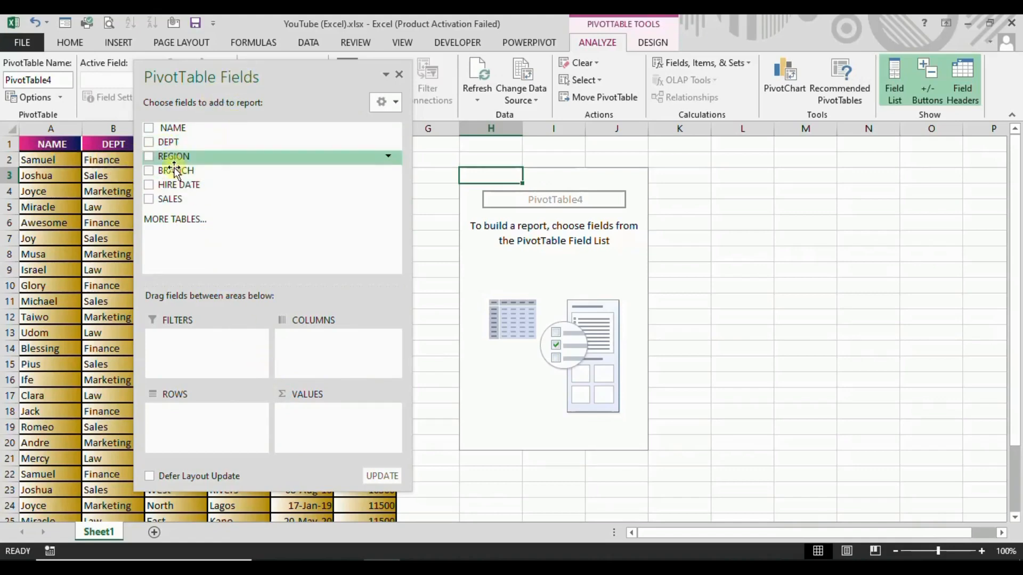
{"action": "left_click_drag", "start_coordinate": [244, 76], "coordinate": [788, 92]}
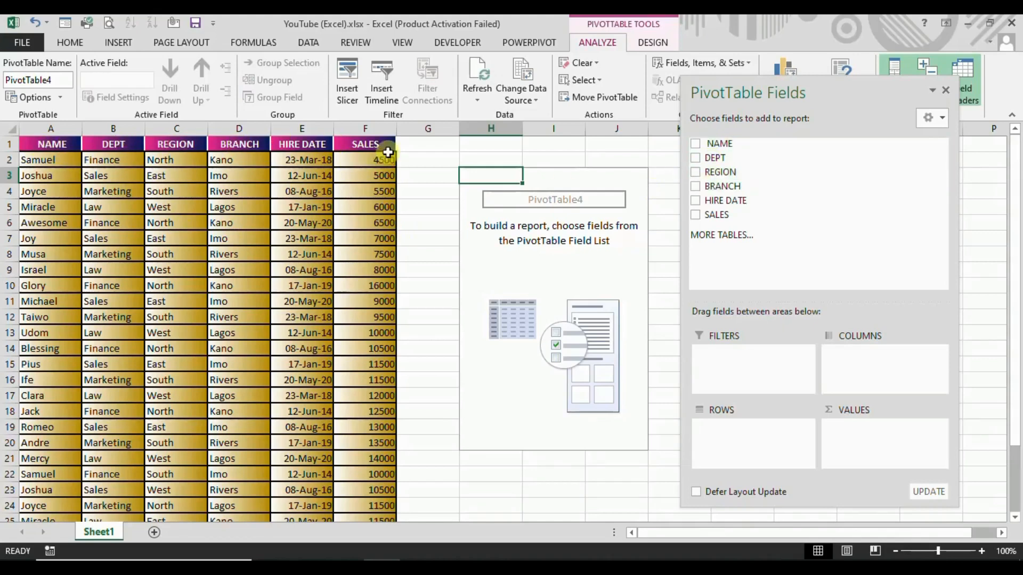
Compare the source table's column headings with the fields and areas available for the PivotTable report.
{"action": "left_click", "coordinate": [57, 146]}
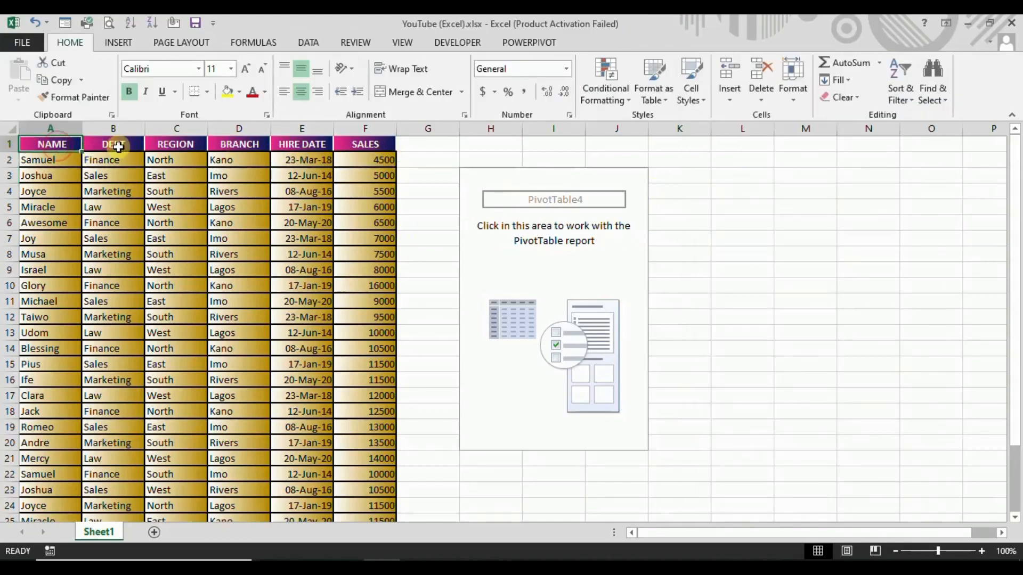
{"action": "left_click", "coordinate": [173, 145]}
{"action": "left_click", "coordinate": [241, 145]}
{"action": "left_click", "coordinate": [300, 145]}
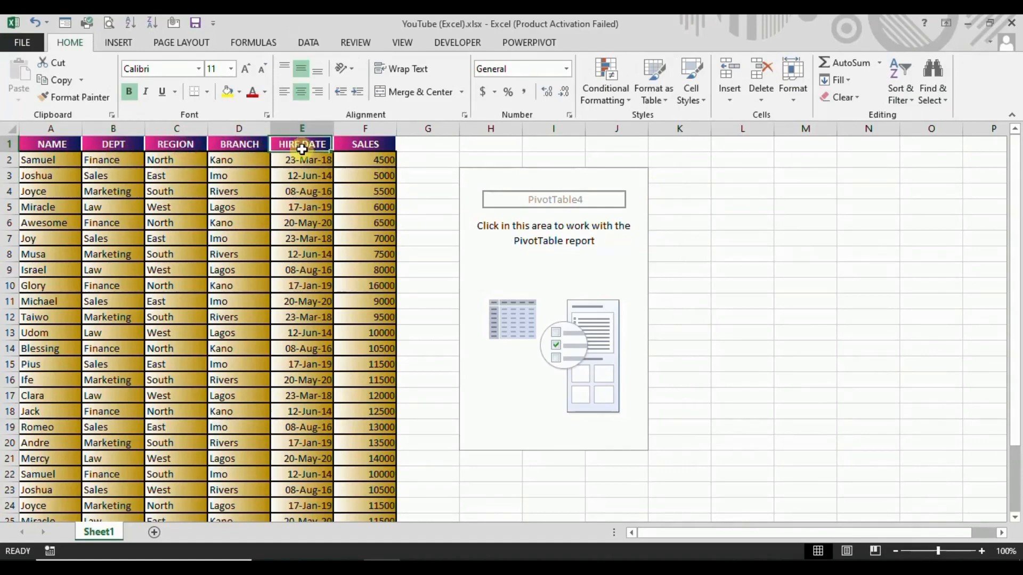
{"action": "left_click", "coordinate": [368, 146]}
{"action": "left_click", "coordinate": [505, 246]}
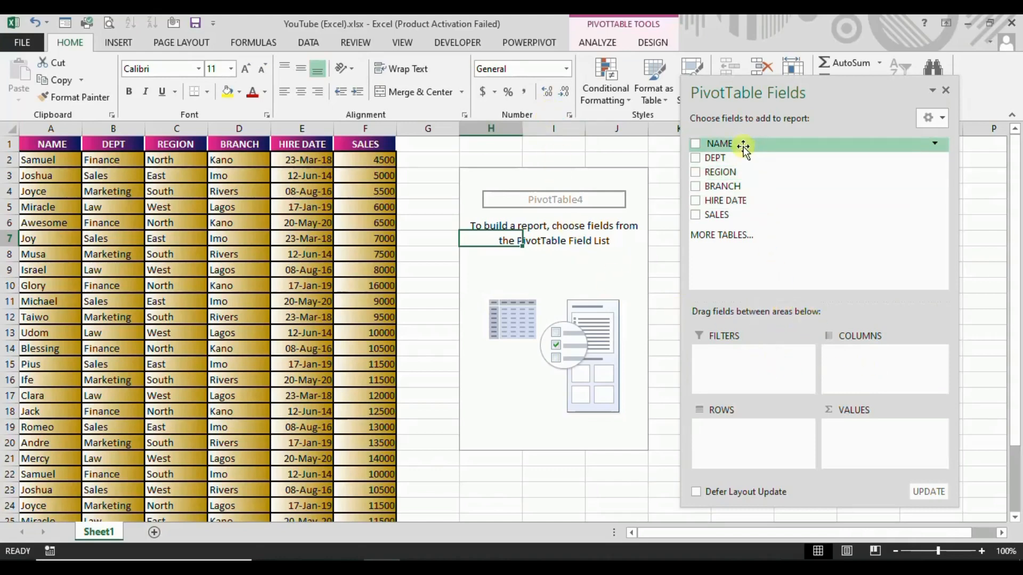
{"action": "left_click_drag", "start_coordinate": [743, 149], "coordinate": [844, 366]}
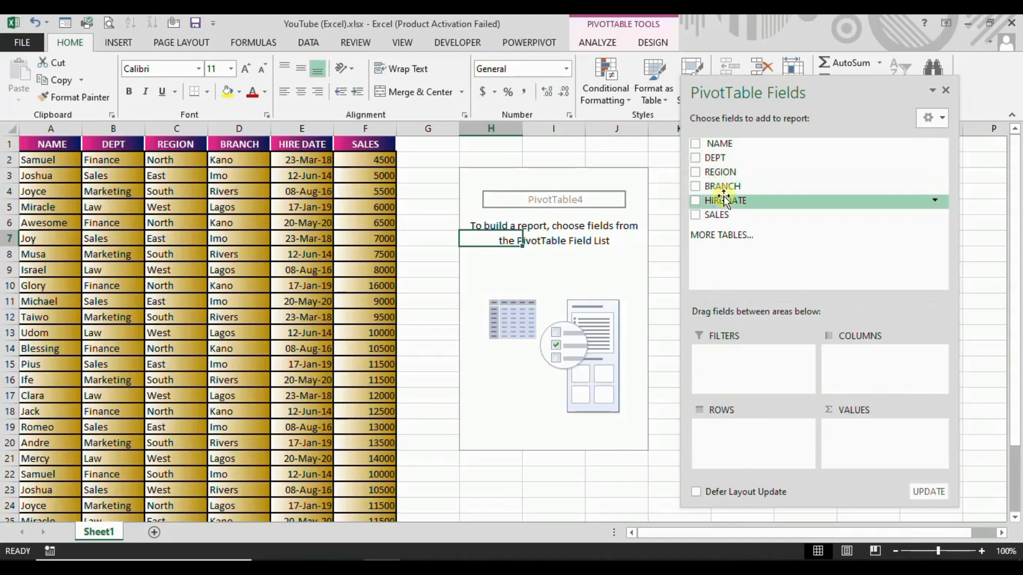
{"action": "left_click_drag", "start_coordinate": [724, 201], "coordinate": [749, 444]}
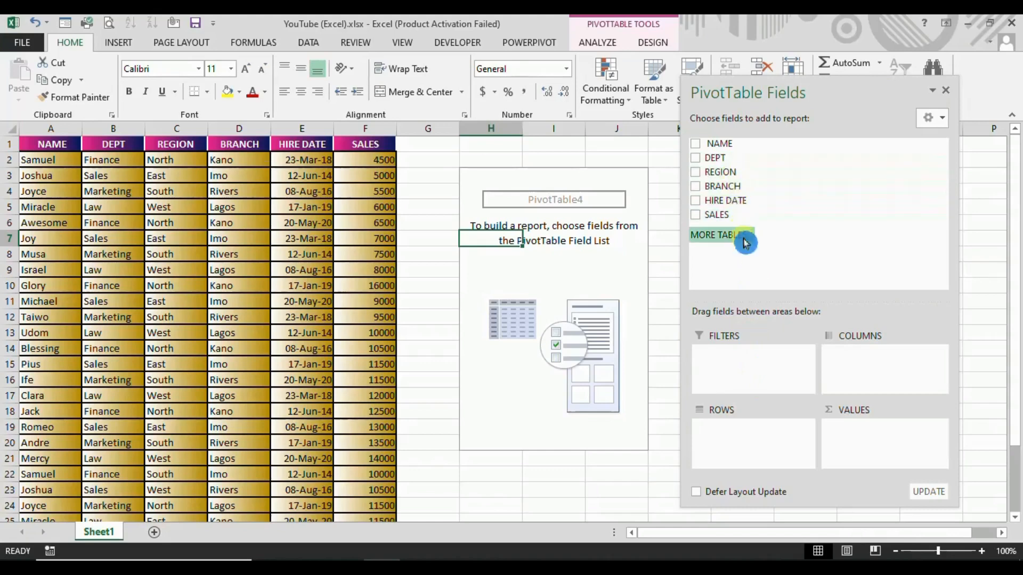
{"action": "left_click_drag", "start_coordinate": [753, 176], "coordinate": [853, 440]}
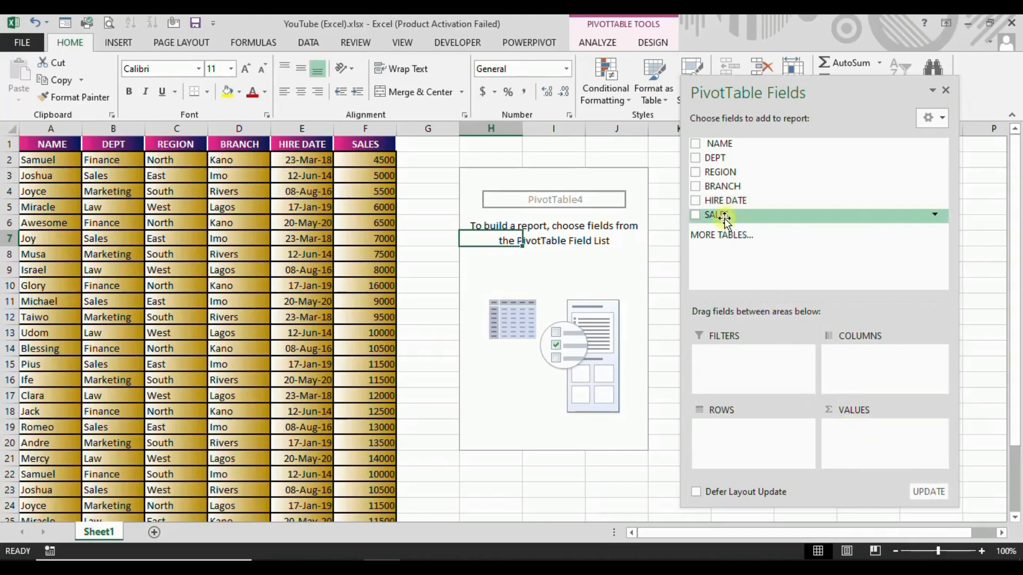
{"action": "left_click_drag", "start_coordinate": [724, 216], "coordinate": [747, 218]}
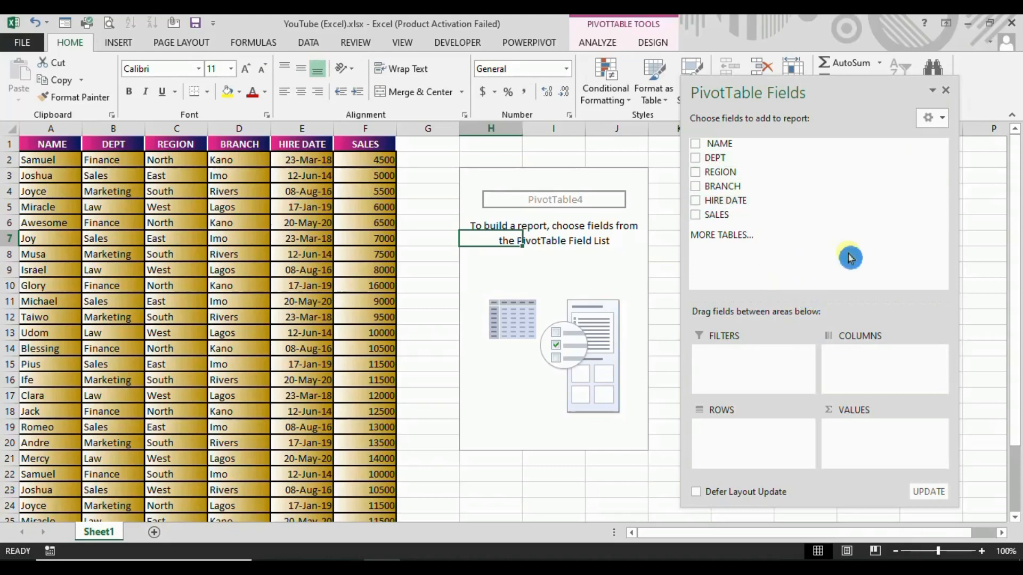
Set the PivotTable field list layout to Fields Section and Areas Section Side-By-Side.
{"action": "left_click", "coordinate": [944, 122]}
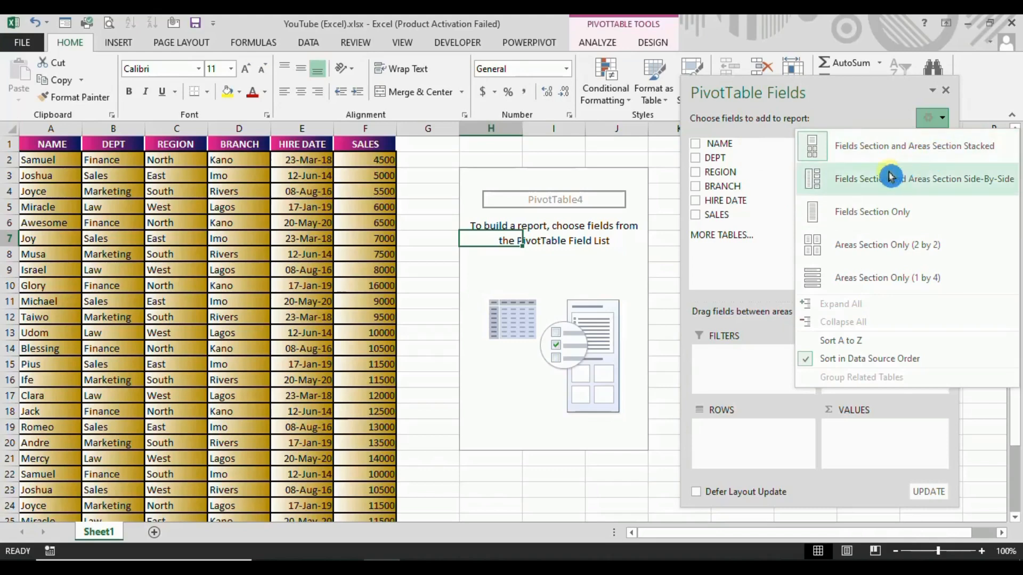
{"action": "left_click", "coordinate": [850, 187]}
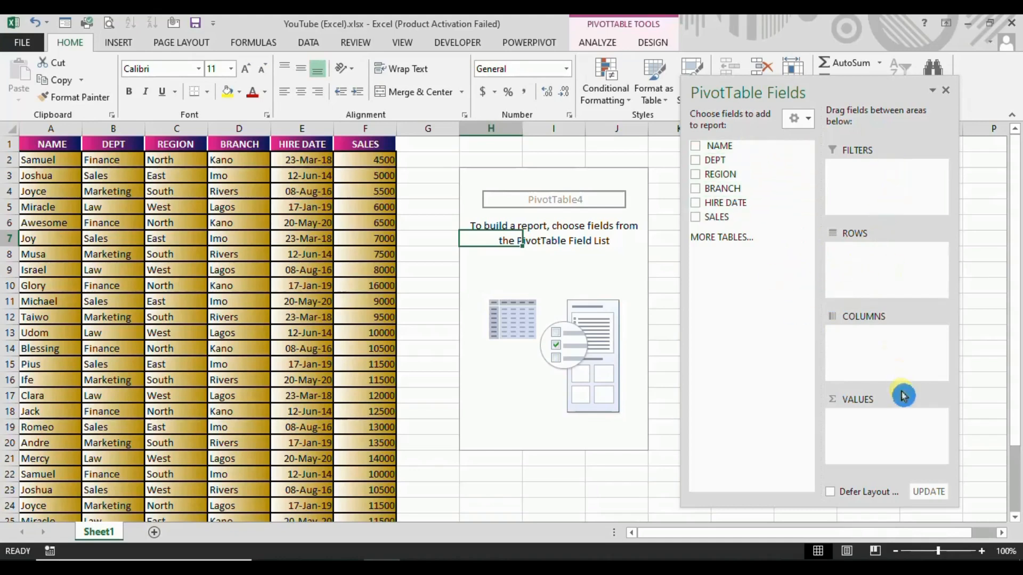
{"action": "left_click", "coordinate": [809, 119]}
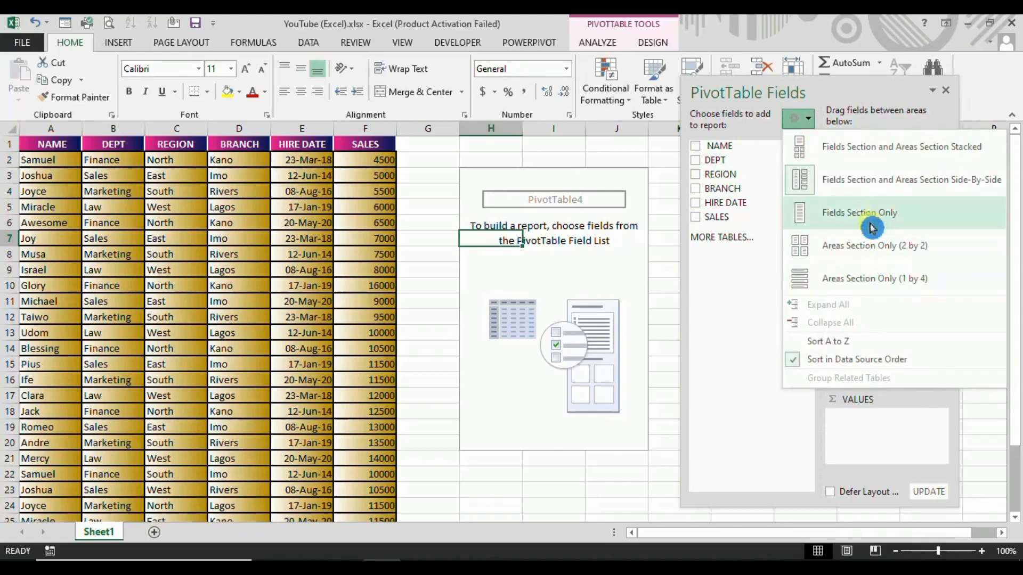
{"action": "left_click", "coordinate": [742, 313]}
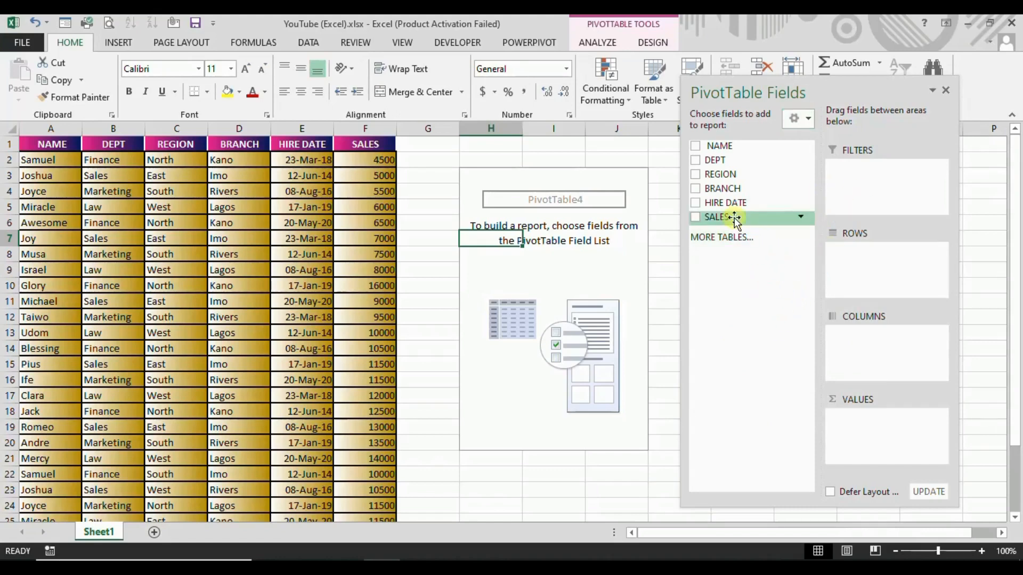
Add the SALES field to the PivotTable's Values area.
{"action": "left_click_drag", "start_coordinate": [735, 218], "coordinate": [858, 430]}
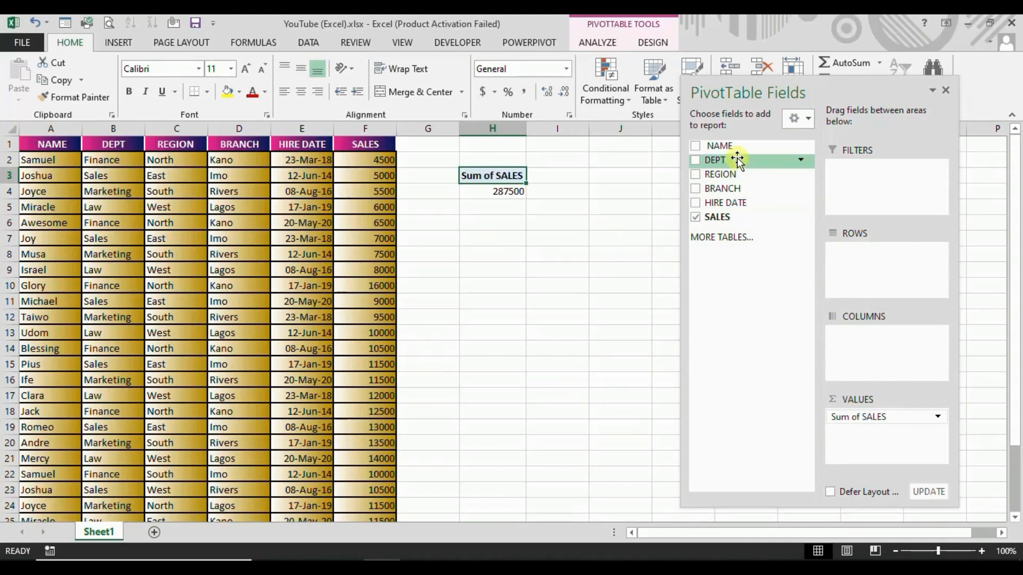
Add the DEPT field to the PivotTable's Rows area, with the NAME field nested beneath it.
{"action": "left_click_drag", "start_coordinate": [736, 161], "coordinate": [854, 257]}
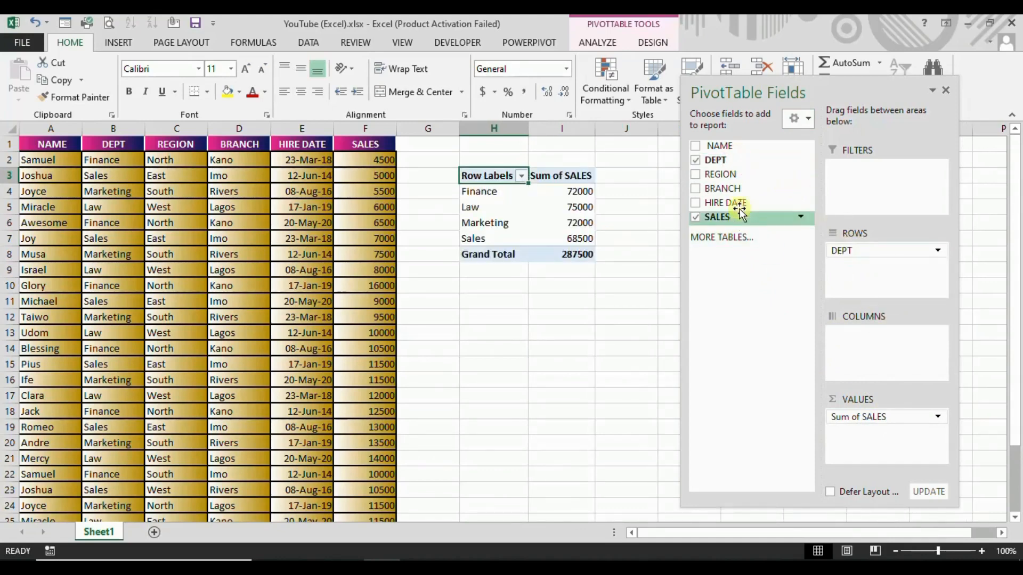
{"action": "left_click_drag", "start_coordinate": [731, 145], "coordinate": [847, 269]}
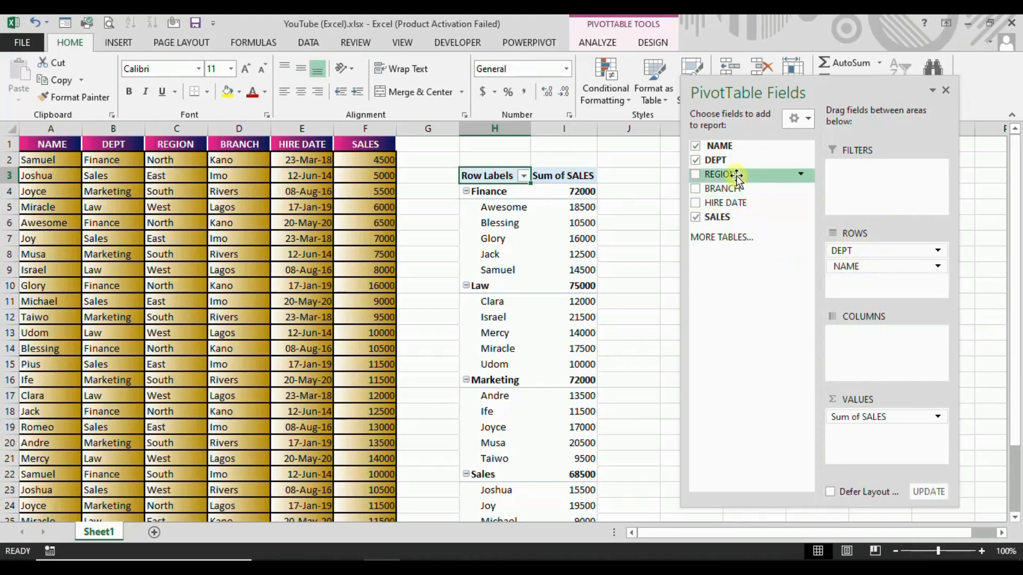
Place REGION in the Columns area and BRANCH in the Filters area, and close the field list.
{"action": "left_click_drag", "start_coordinate": [735, 176], "coordinate": [860, 349]}
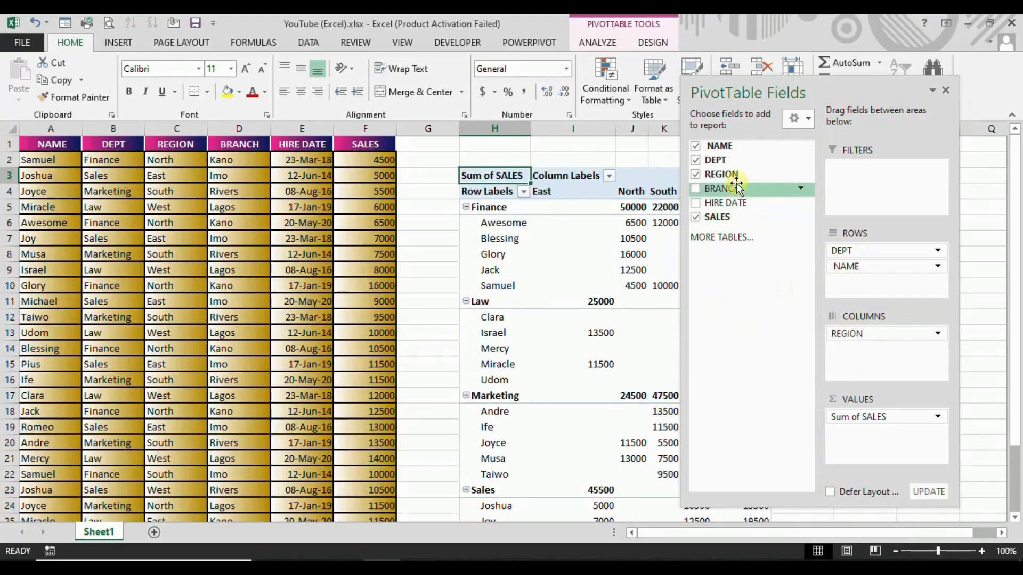
{"action": "left_click_drag", "start_coordinate": [736, 188], "coordinate": [864, 182]}
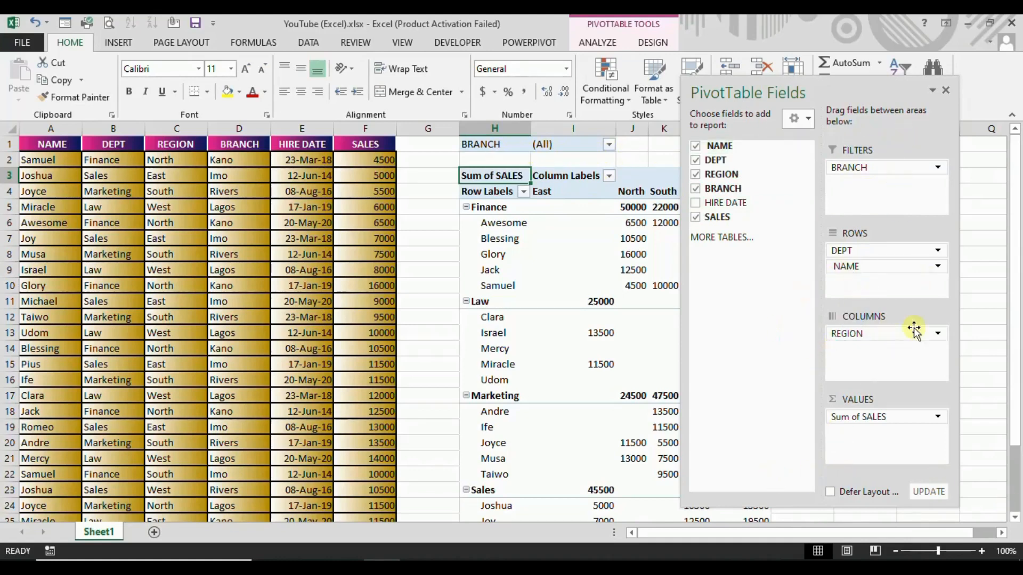
{"action": "left_click", "coordinate": [947, 91]}
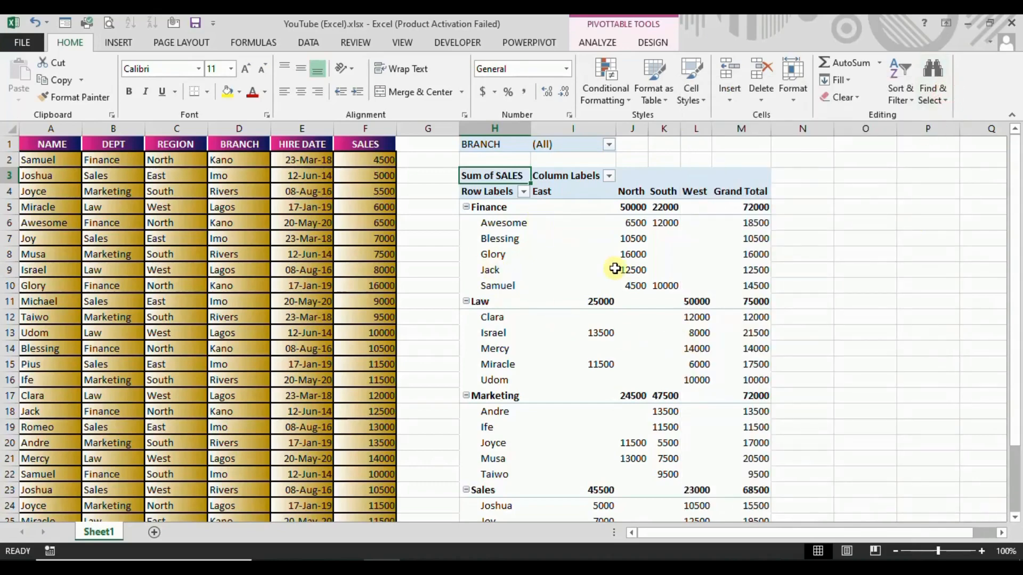
Examine how the PivotTable breaks down sales by department, employee and region, including the department subtotals and grand totals.
{"action": "scroll", "coordinate": [653, 365], "scroll_direction": "down", "scroll_amount": 4}
{"action": "scroll", "coordinate": [653, 365], "scroll_direction": "up", "scroll_amount": 4}
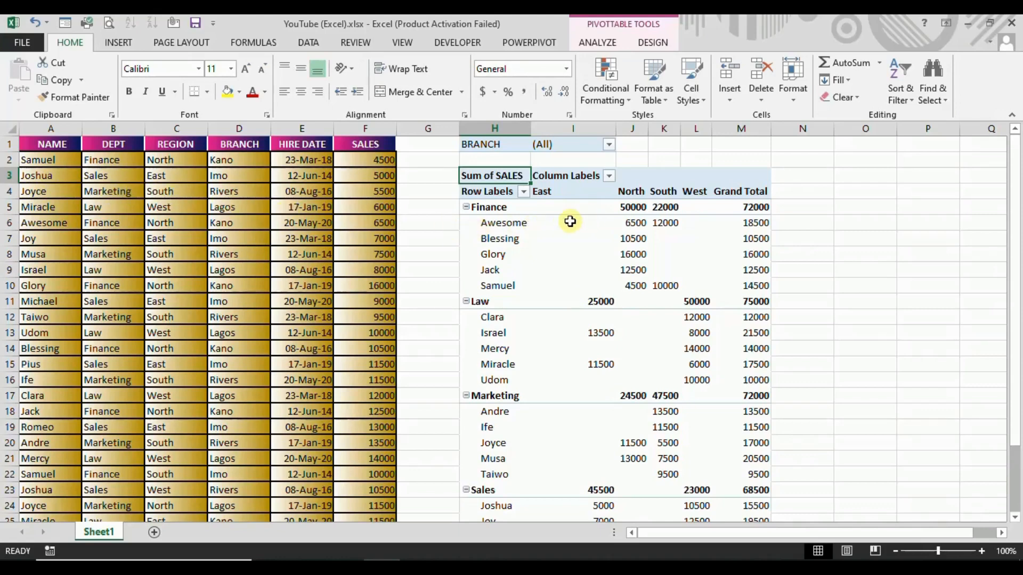
{"action": "mouse_move", "coordinate": [591, 223]}
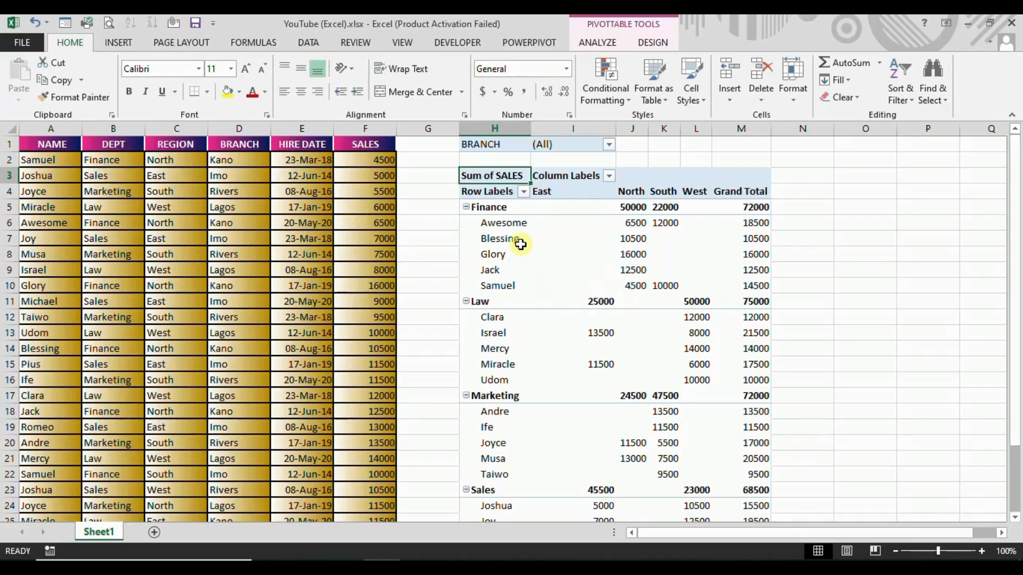
{"action": "mouse_move", "coordinate": [502, 226]}
{"action": "left_click", "coordinate": [502, 224]}
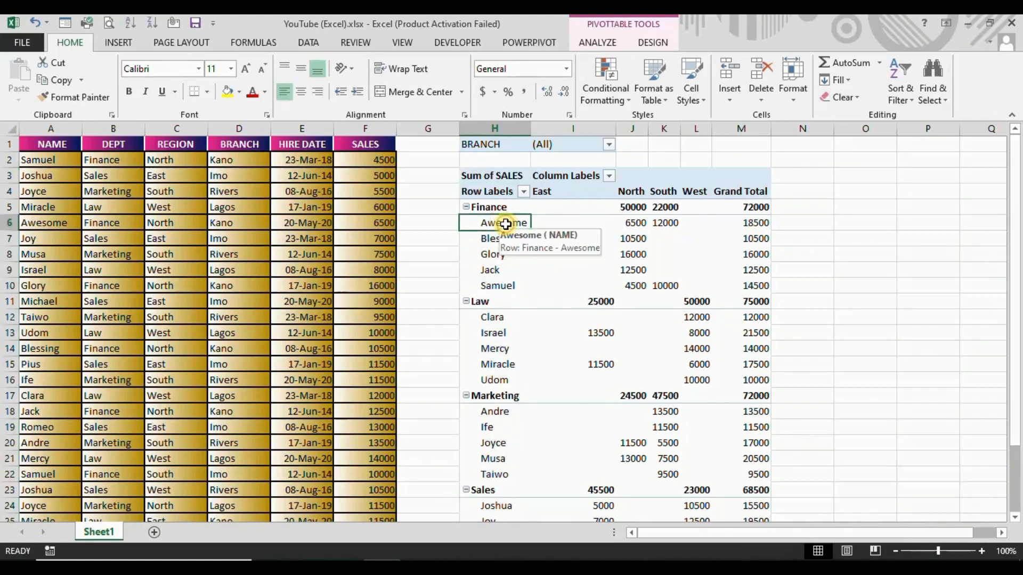
{"action": "double_click", "coordinate": [502, 224]}
{"action": "left_click", "coordinate": [808, 231]}
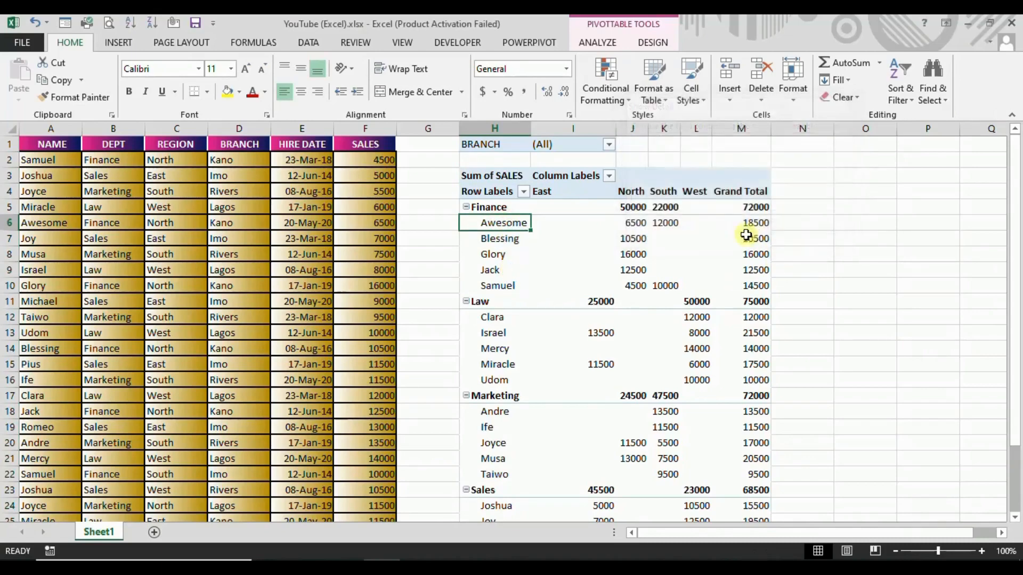
{"action": "left_click_drag", "start_coordinate": [497, 227], "coordinate": [512, 286]}
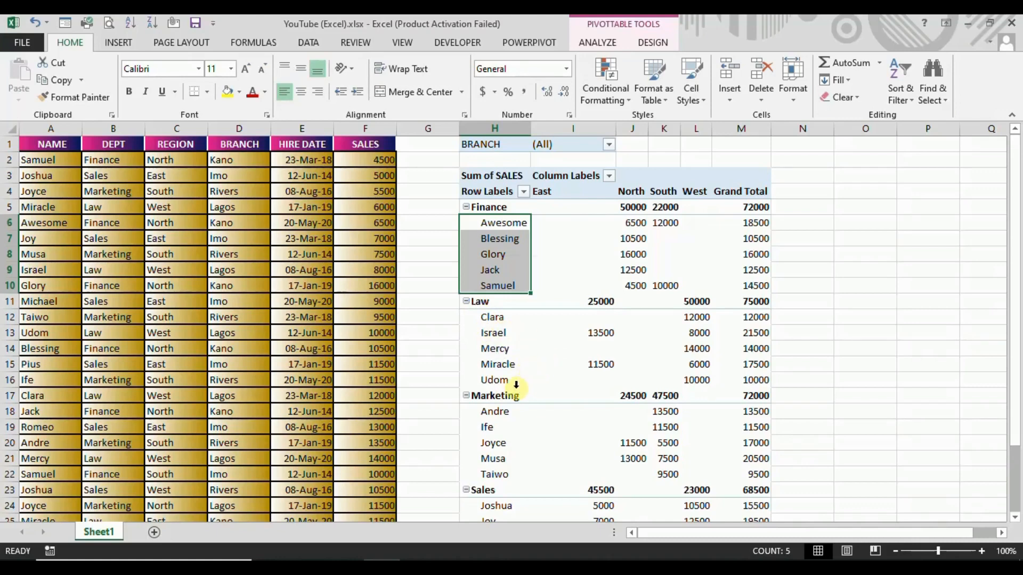
{"action": "left_click", "coordinate": [569, 317]}
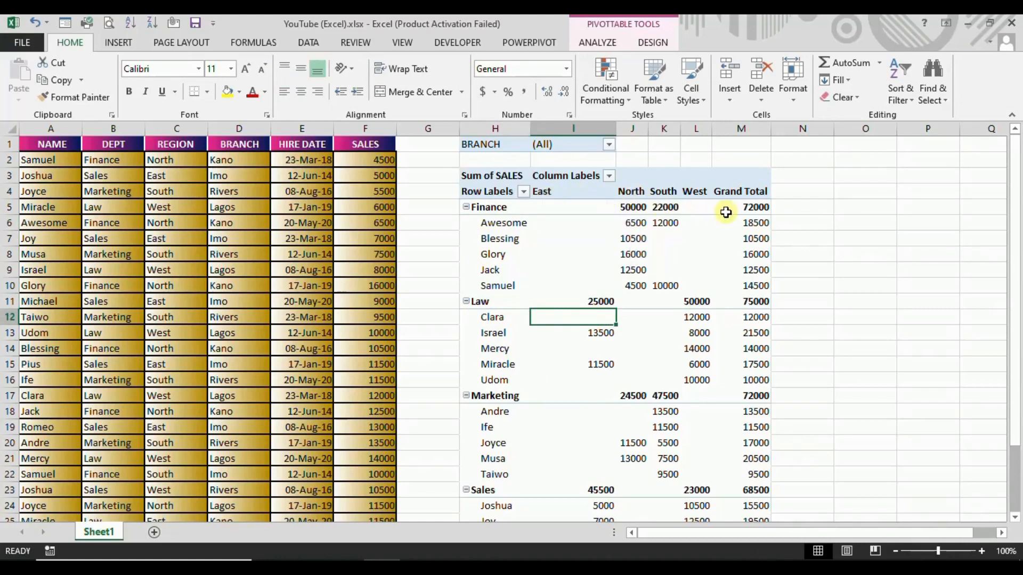
{"action": "mouse_move", "coordinate": [755, 213]}
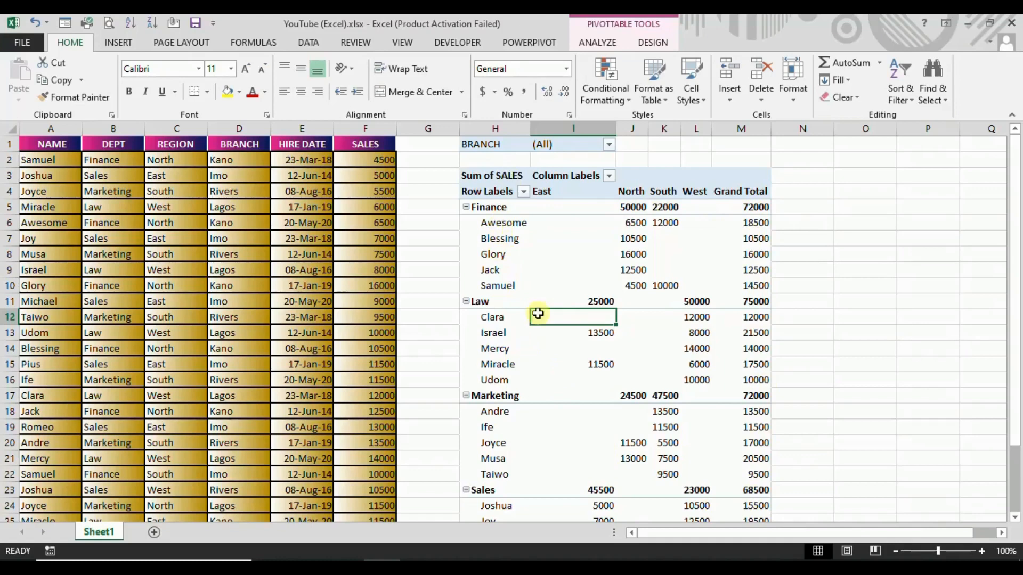
{"action": "mouse_move", "coordinate": [588, 296]}
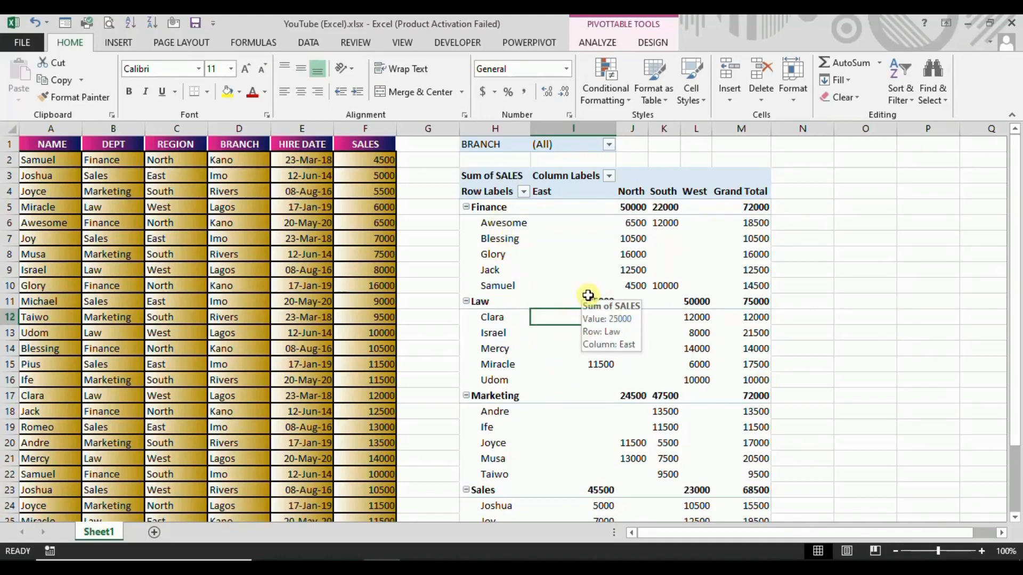
{"action": "mouse_move", "coordinate": [550, 278]}
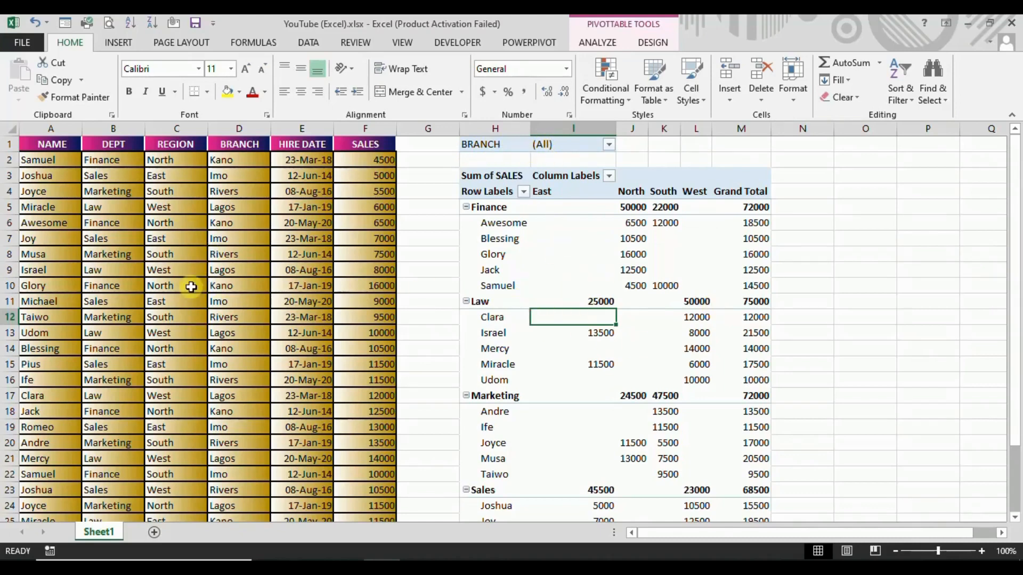
Filter the PivotTable report by BRANCH to show only Lagos.
{"action": "left_click", "coordinate": [611, 146]}
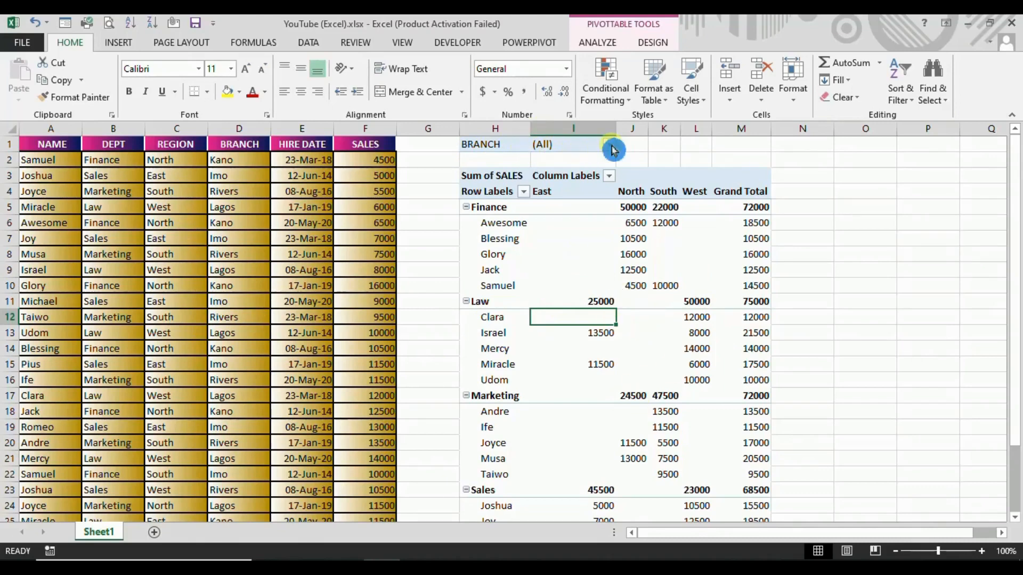
{"action": "left_click", "coordinate": [610, 147]}
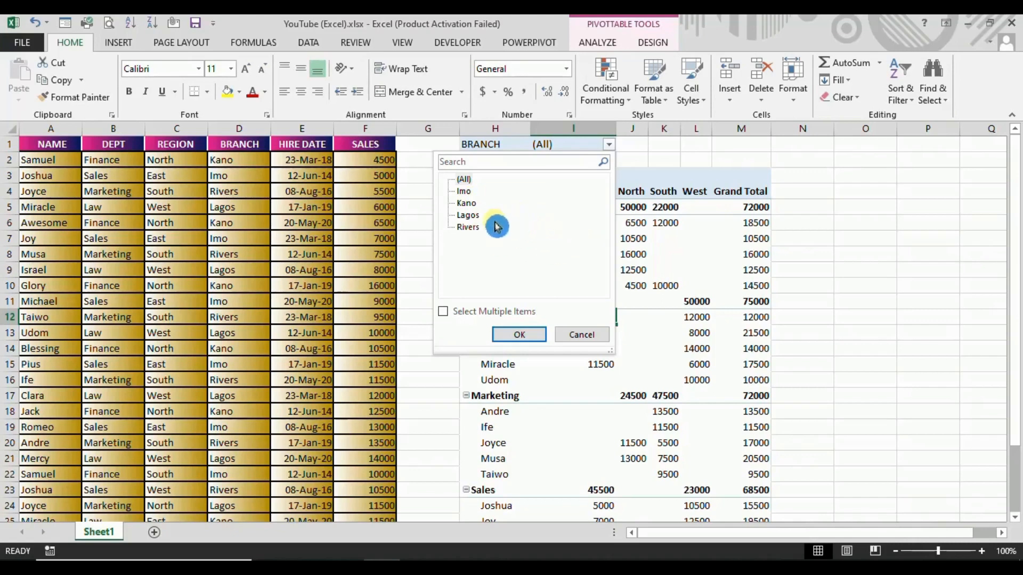
{"action": "left_click", "coordinate": [468, 215]}
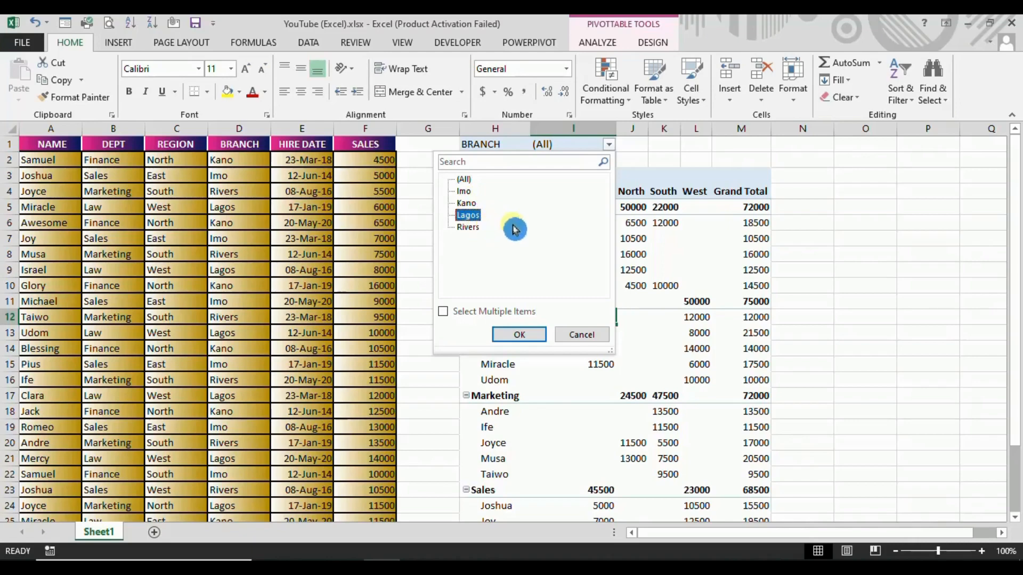
{"action": "left_click", "coordinate": [520, 337]}
{"action": "left_click", "coordinate": [467, 218]}
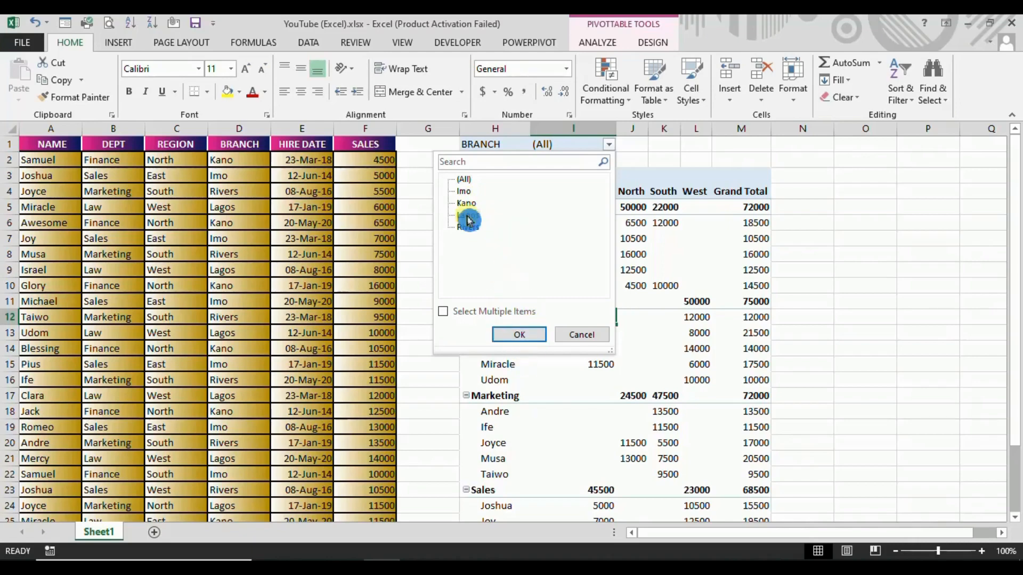
{"action": "left_click", "coordinate": [519, 334]}
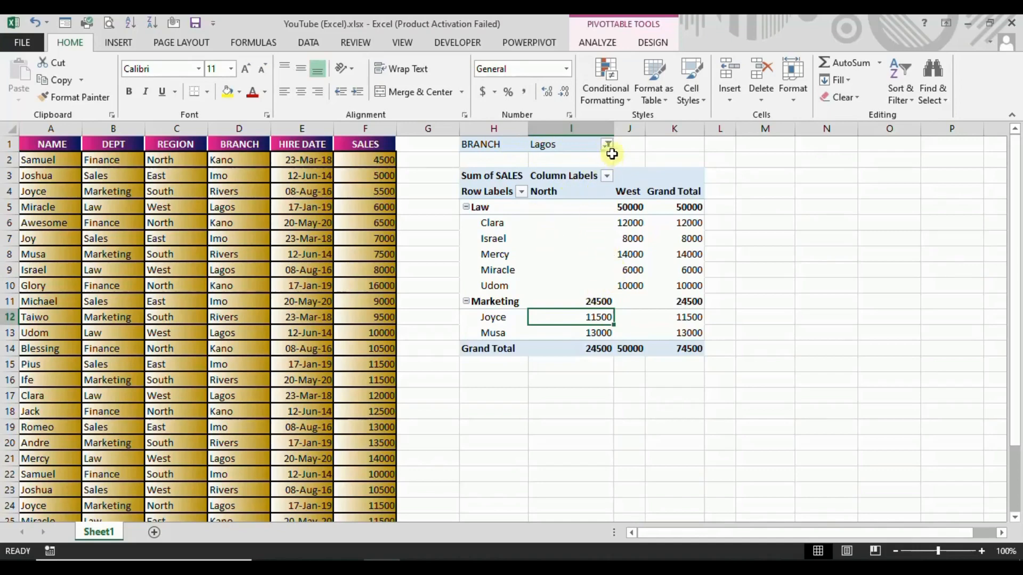
Switch the PivotTable's BRANCH filter to Rivers.
{"action": "left_click", "coordinate": [610, 149]}
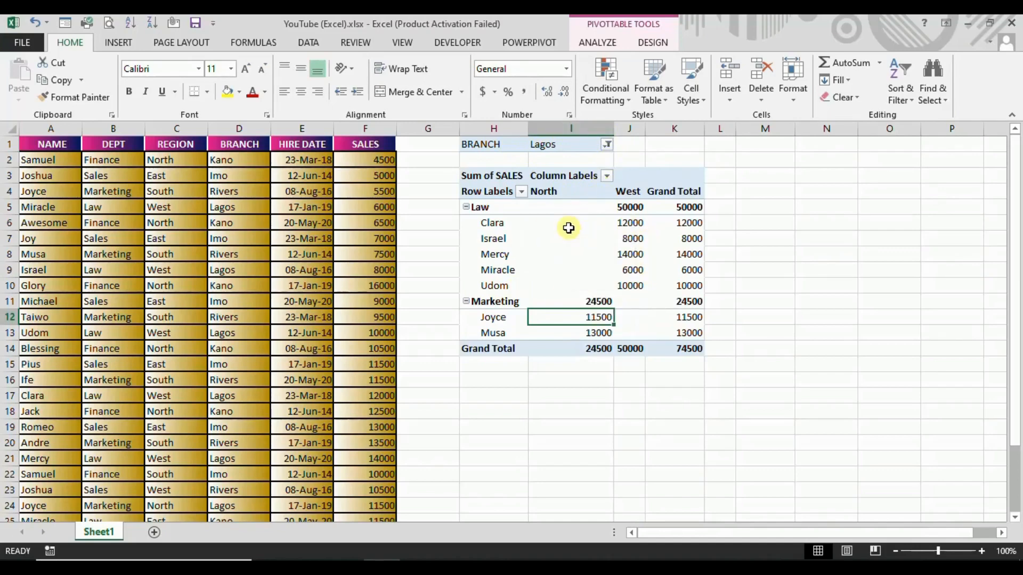
{"action": "left_click", "coordinate": [608, 146]}
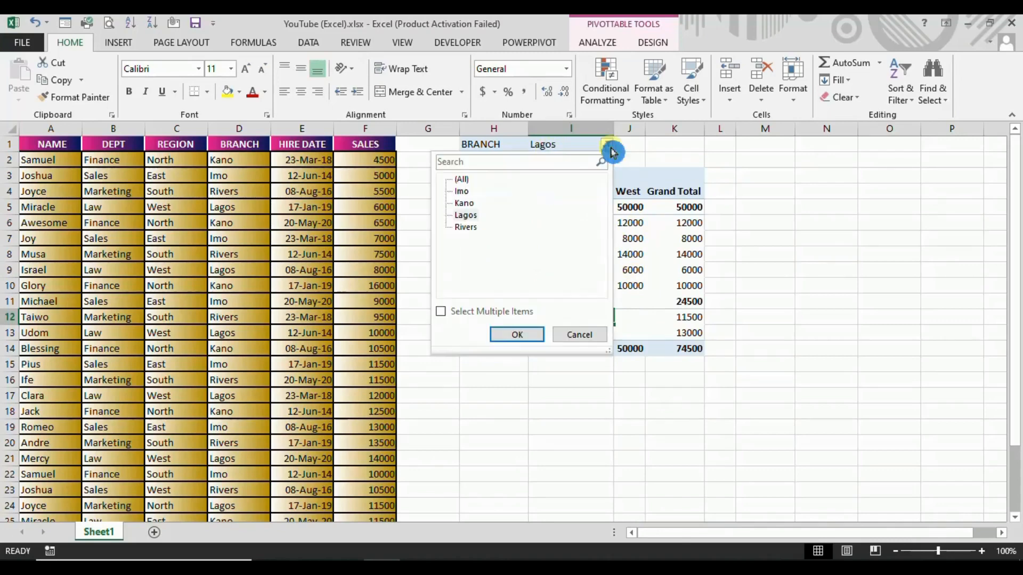
{"action": "left_click", "coordinate": [467, 228]}
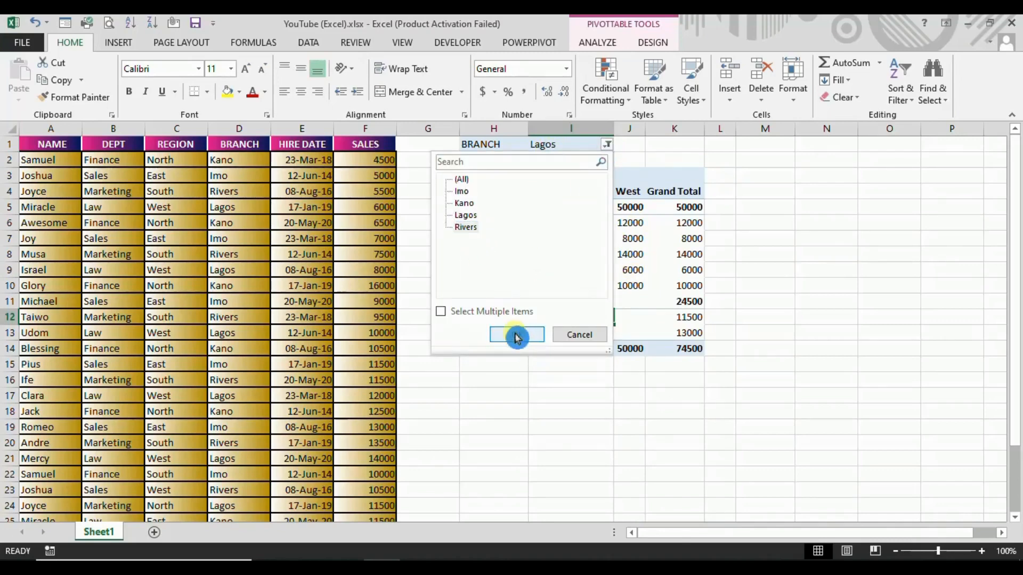
{"action": "left_click", "coordinate": [467, 230]}
{"action": "left_click", "coordinate": [520, 337]}
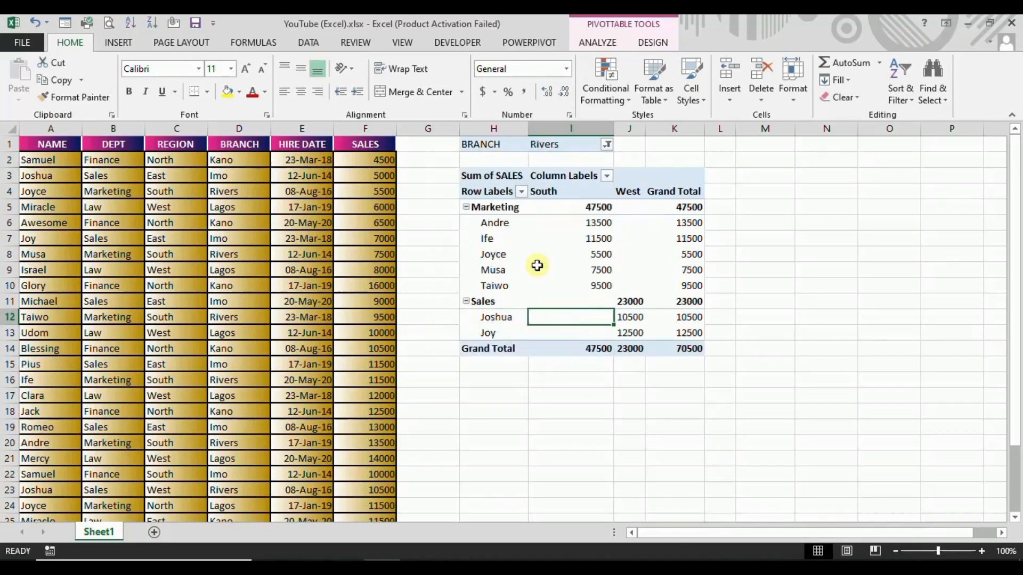
Allow multiple items in the BRANCH filter and include only the Imo and Kano branches.
{"action": "left_click", "coordinate": [607, 145]}
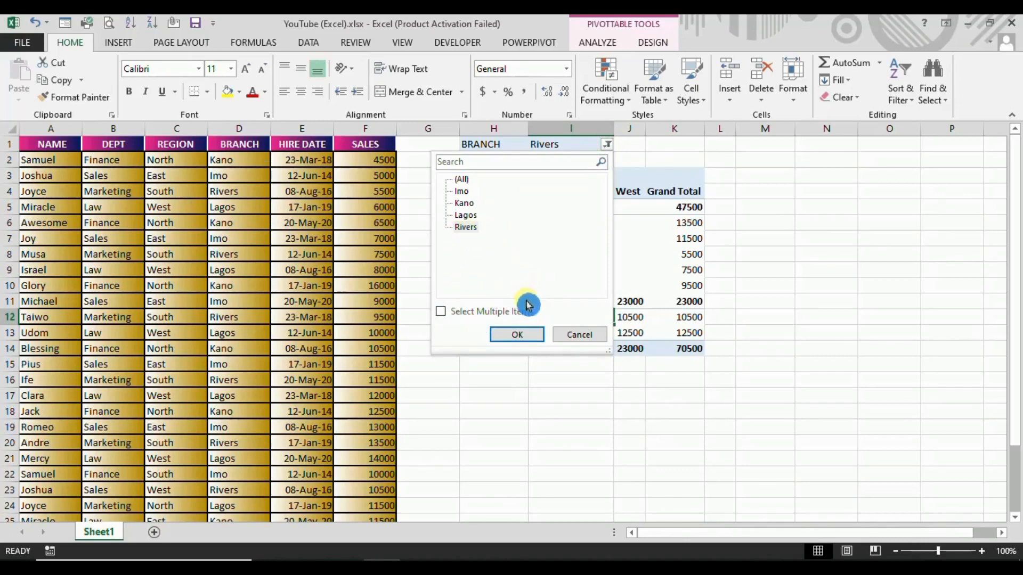
{"action": "left_click", "coordinate": [441, 314]}
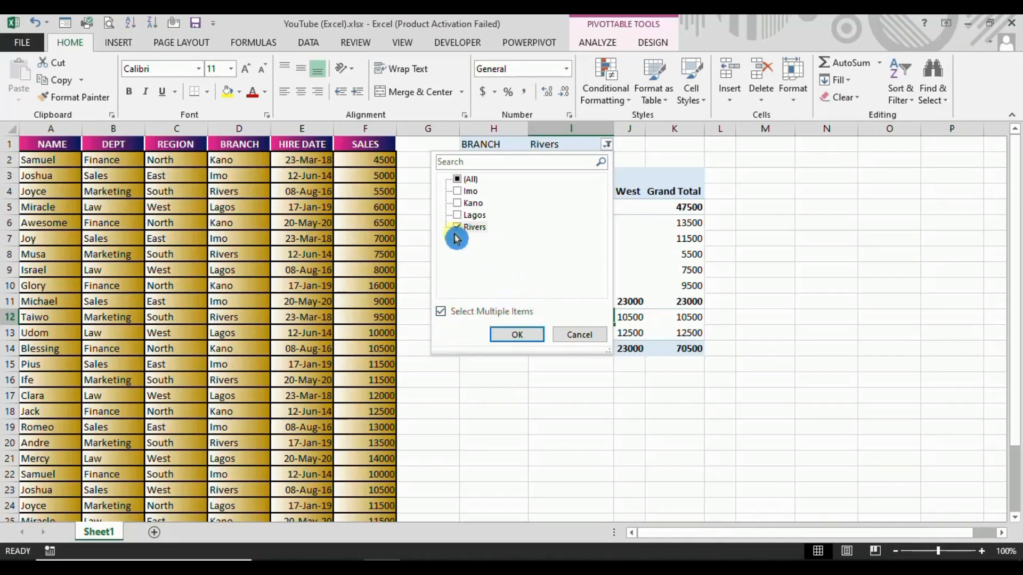
{"action": "left_click", "coordinate": [462, 193]}
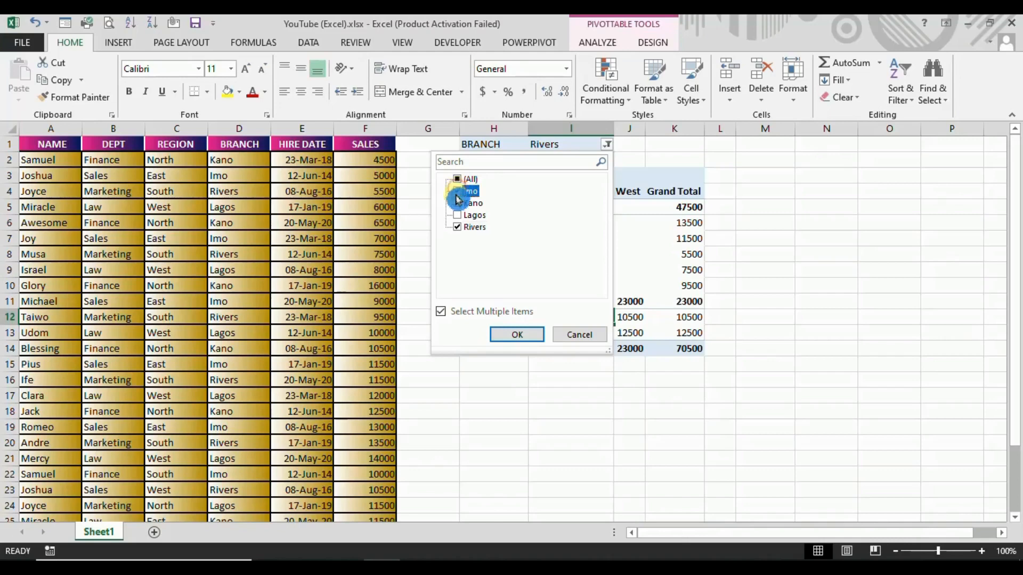
{"action": "left_click", "coordinate": [456, 229]}
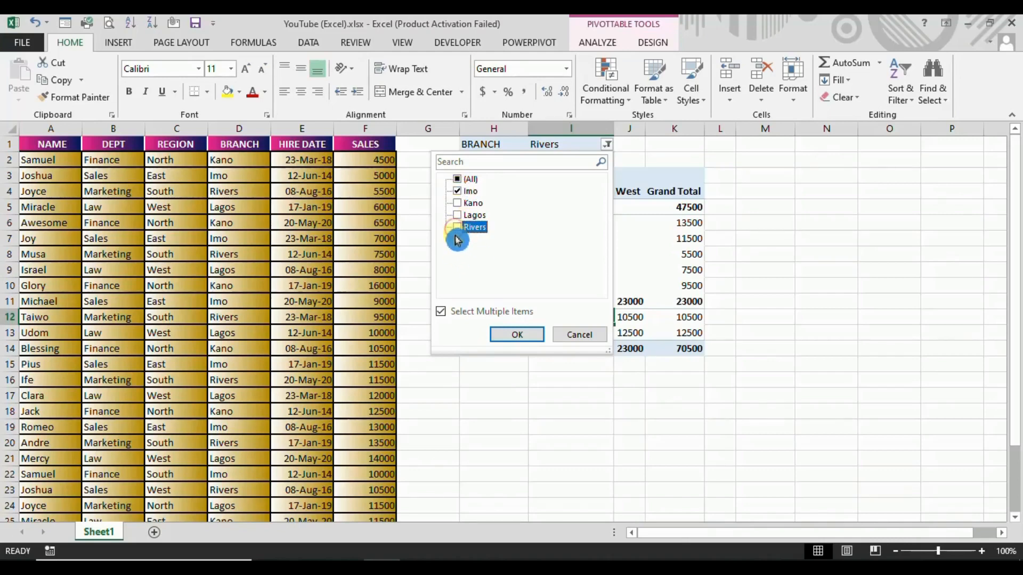
{"action": "left_click", "coordinate": [467, 204]}
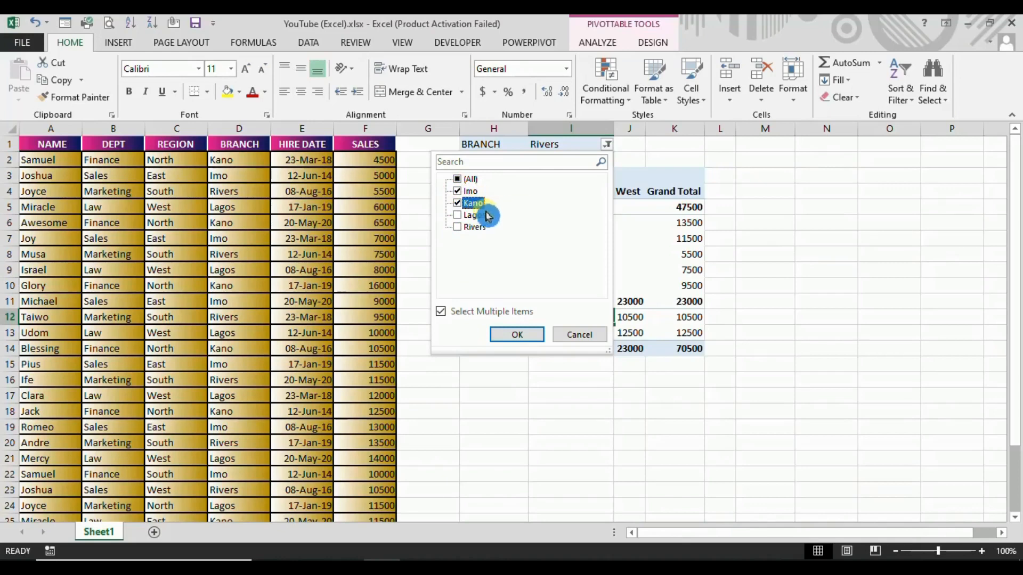
{"action": "left_click", "coordinate": [516, 338]}
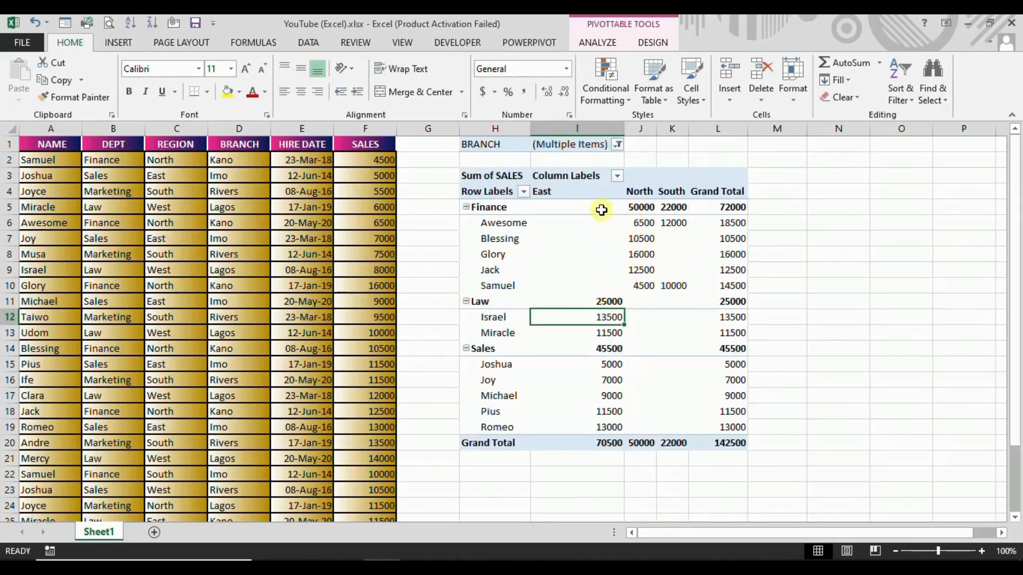
Turn off multiple-item selection in the BRANCH filter and reset it to (All).
{"action": "left_click", "coordinate": [616, 145]}
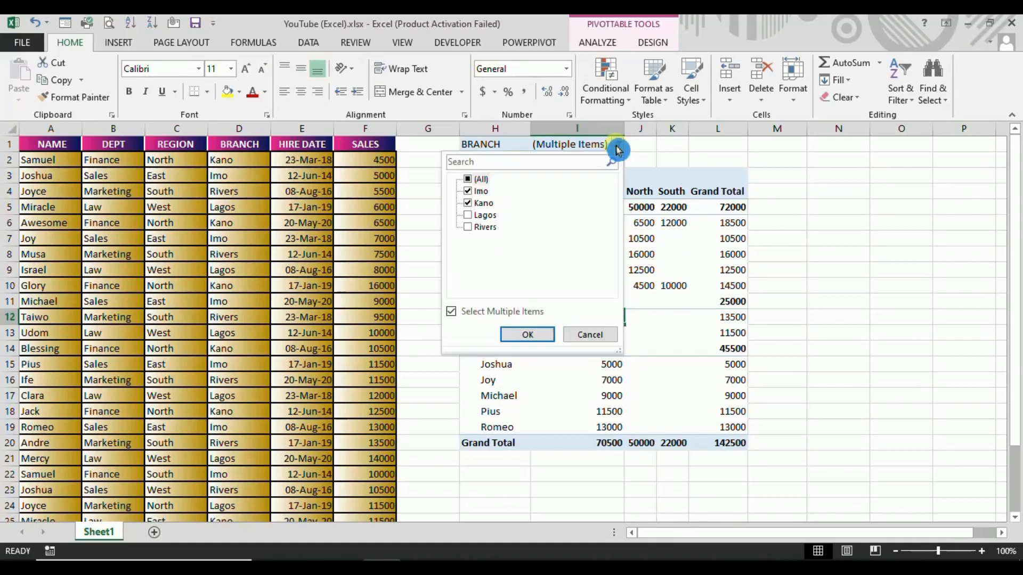
{"action": "left_click", "coordinate": [526, 270]}
{"action": "left_click", "coordinate": [471, 311]}
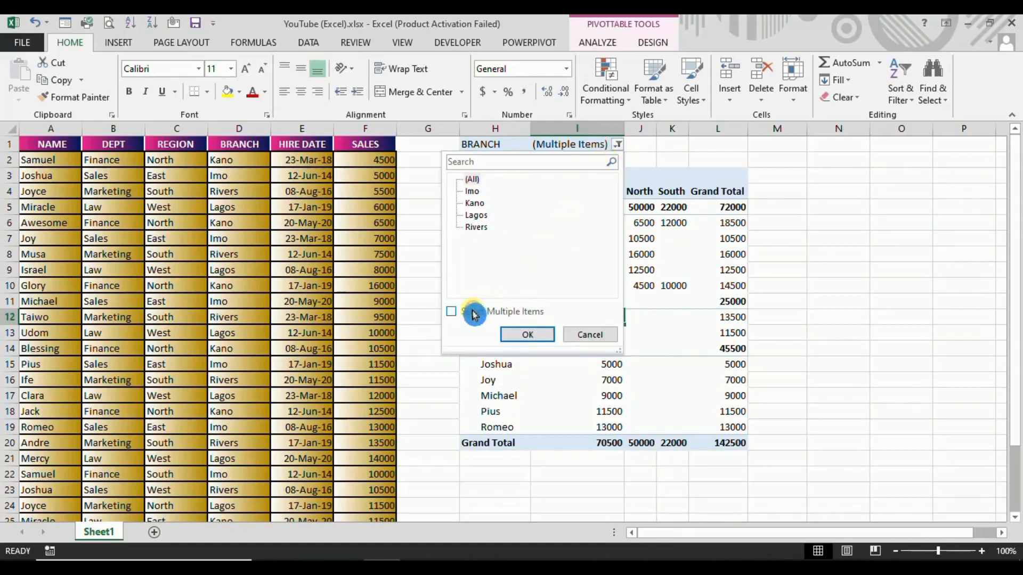
{"action": "left_click", "coordinate": [471, 179]}
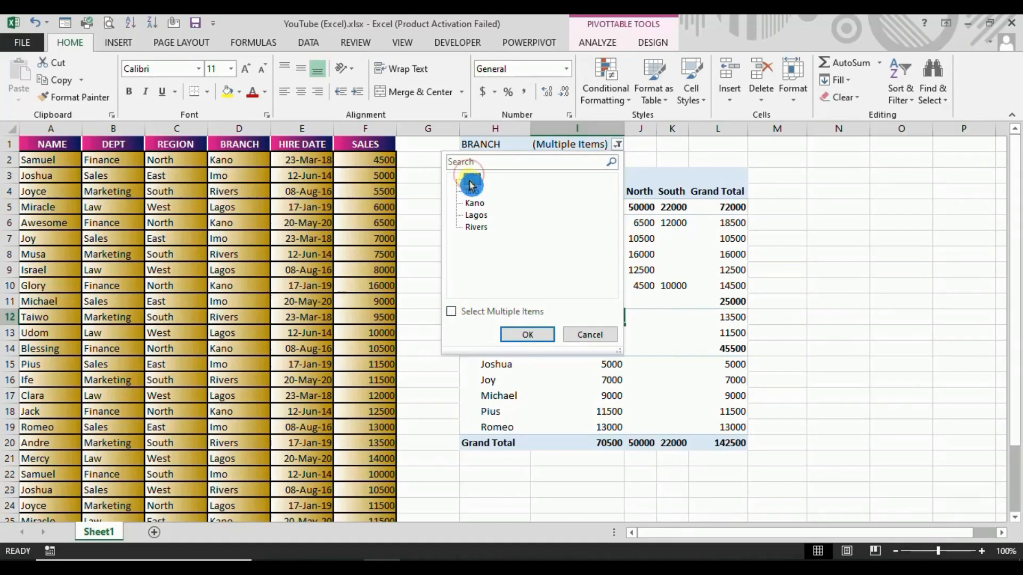
{"action": "left_click", "coordinate": [526, 334]}
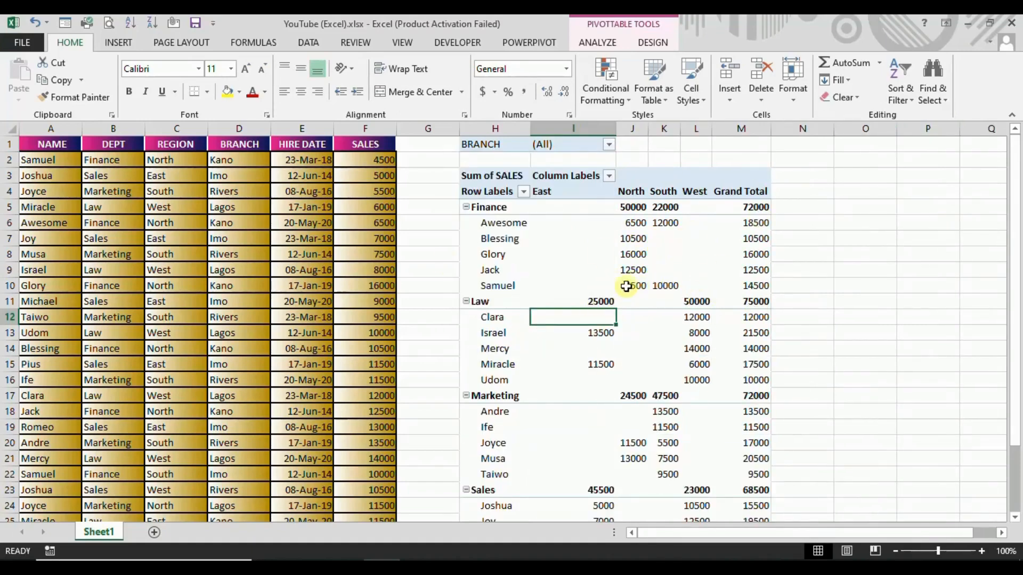
Change the PivotTable's report layout to Outline Form.
{"action": "left_click", "coordinate": [655, 43]}
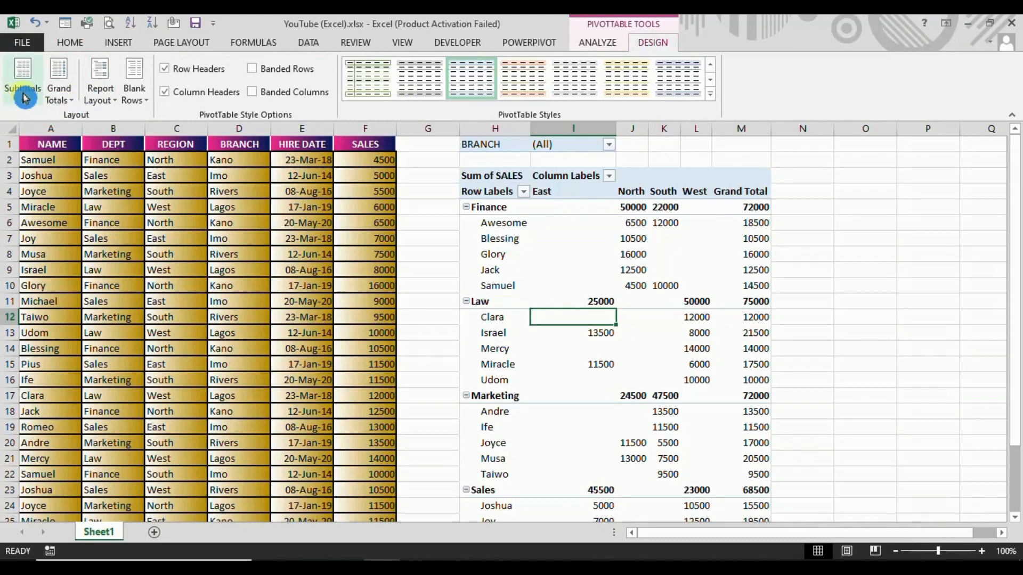
{"action": "left_click", "coordinate": [112, 102]}
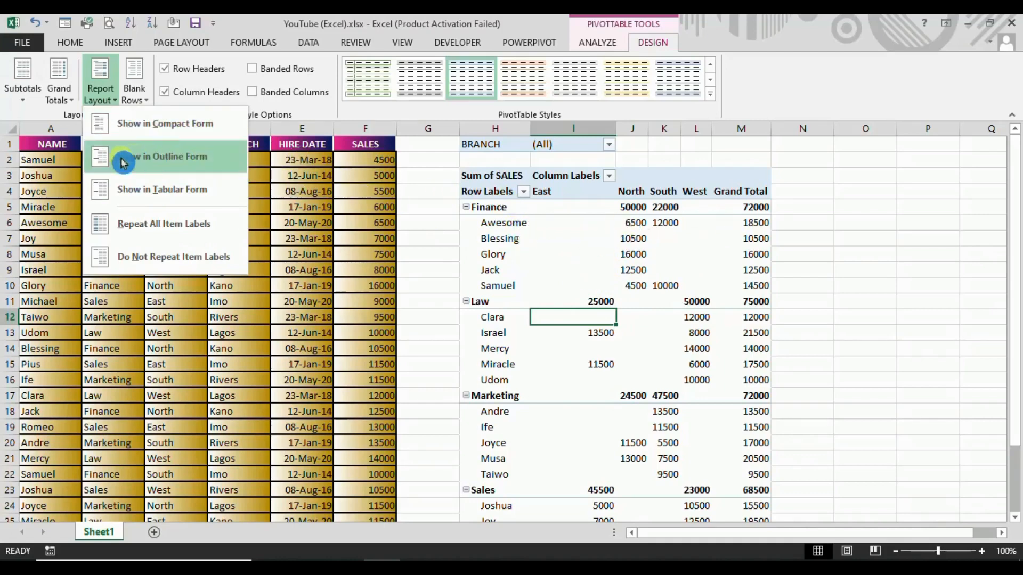
{"action": "left_click", "coordinate": [167, 167]}
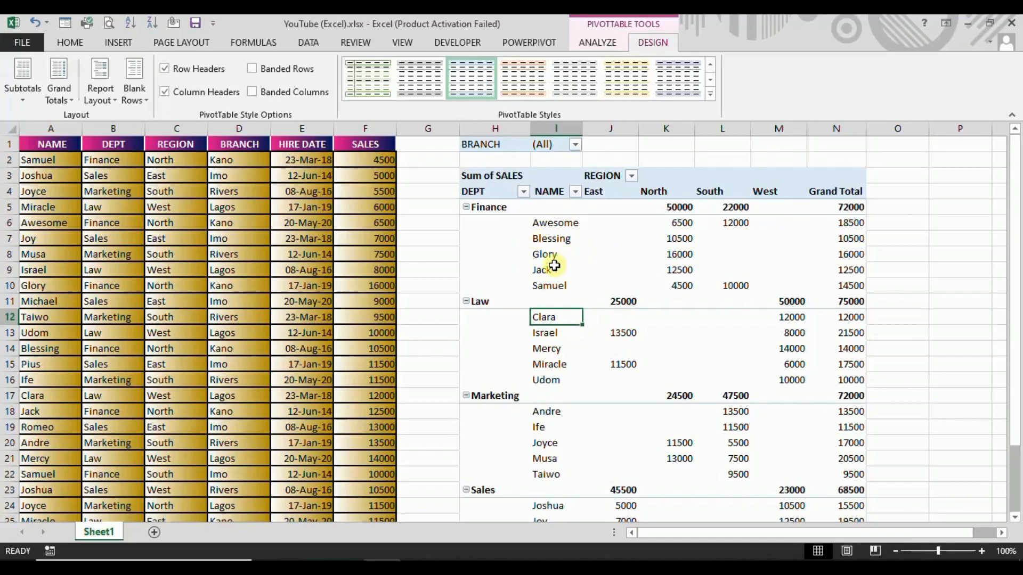
Switch the PivotTable's report layout to Tabular Form.
{"action": "left_click", "coordinate": [117, 102]}
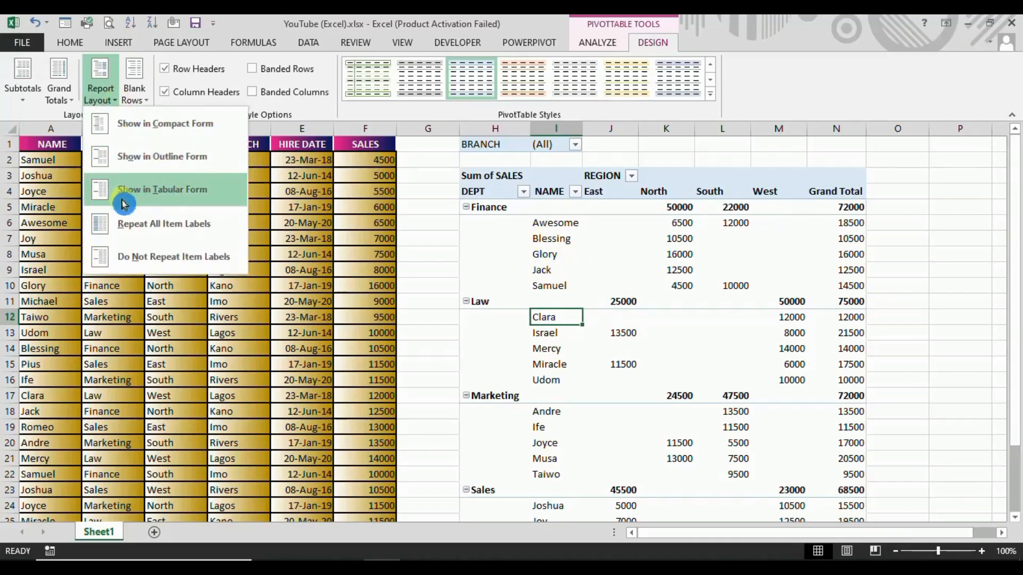
{"action": "left_click", "coordinate": [158, 199]}
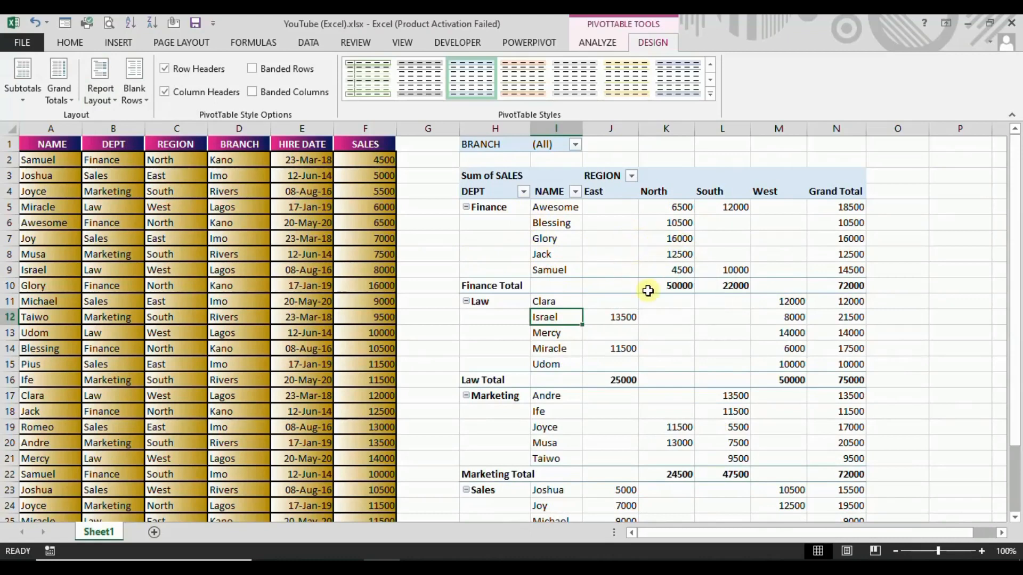
{"action": "left_click", "coordinate": [100, 91]}
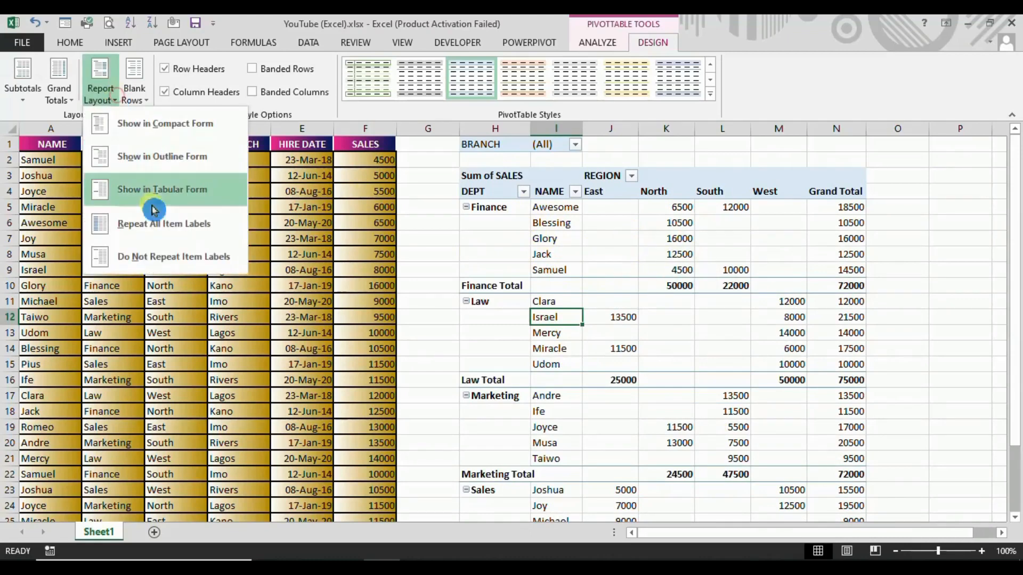
{"action": "left_click", "coordinate": [660, 291]}
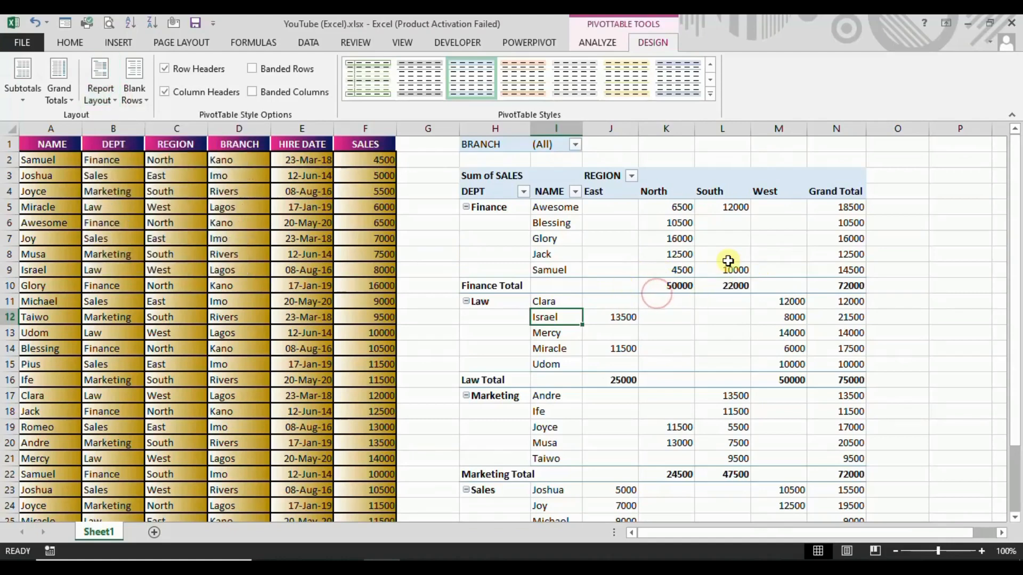
Turn on banded rows and banded columns for the PivotTable.
{"action": "mouse_move", "coordinate": [660, 272]}
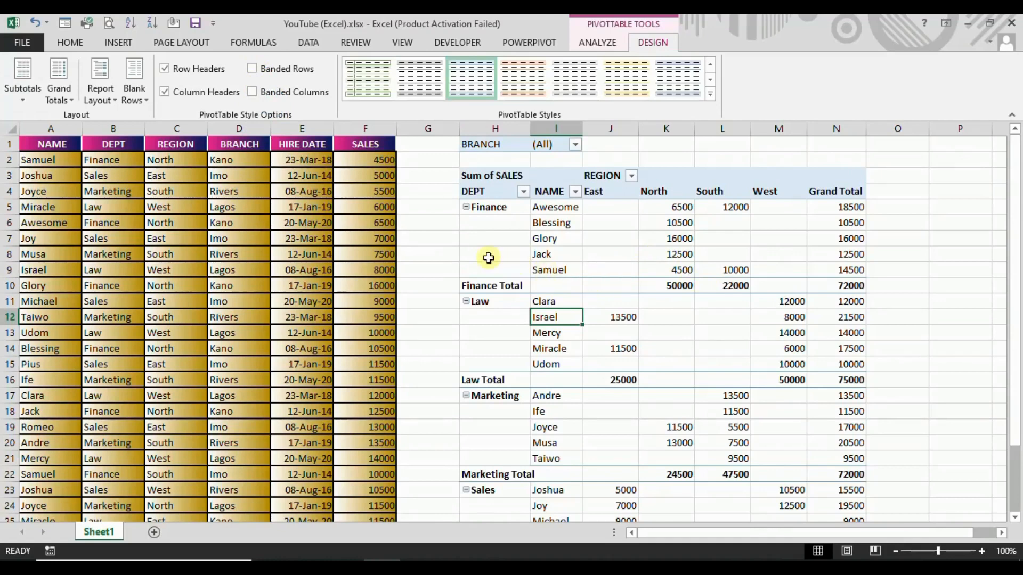
{"action": "left_click", "coordinate": [253, 70]}
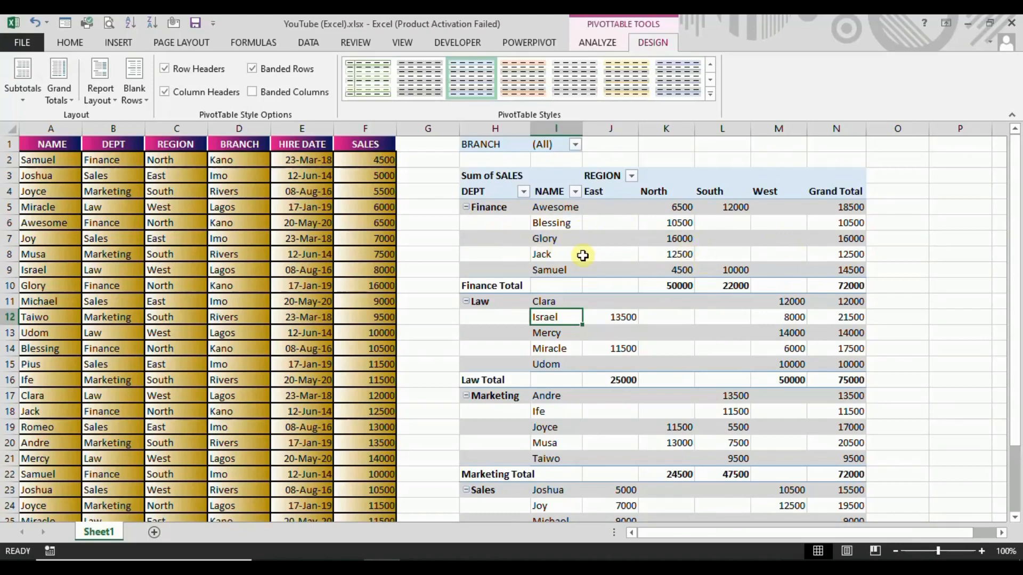
{"action": "left_click", "coordinate": [252, 93]}
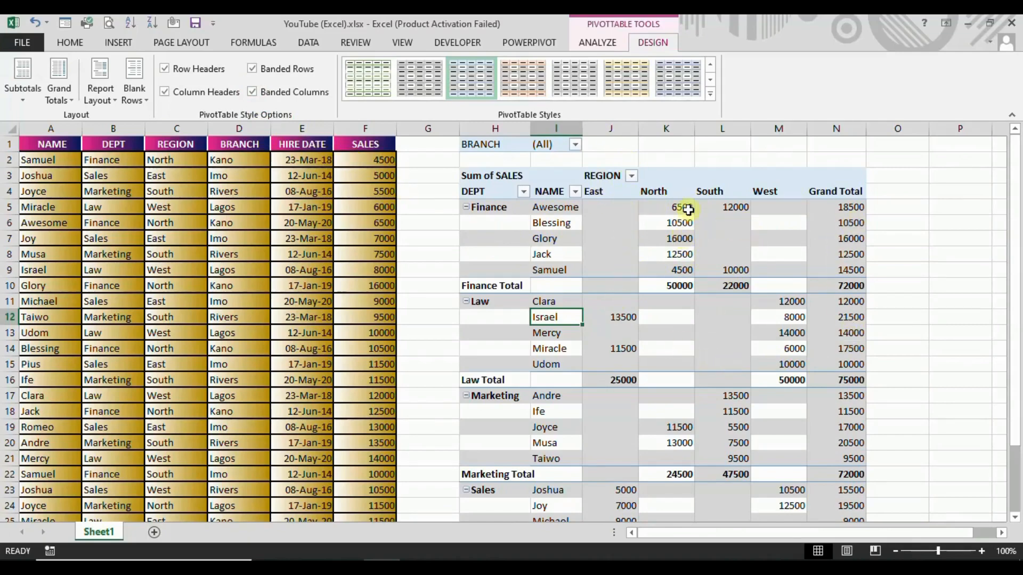
Apply the orange PivotTable style from the first row of the Medium group to the sales report.
{"action": "left_click", "coordinate": [711, 95]}
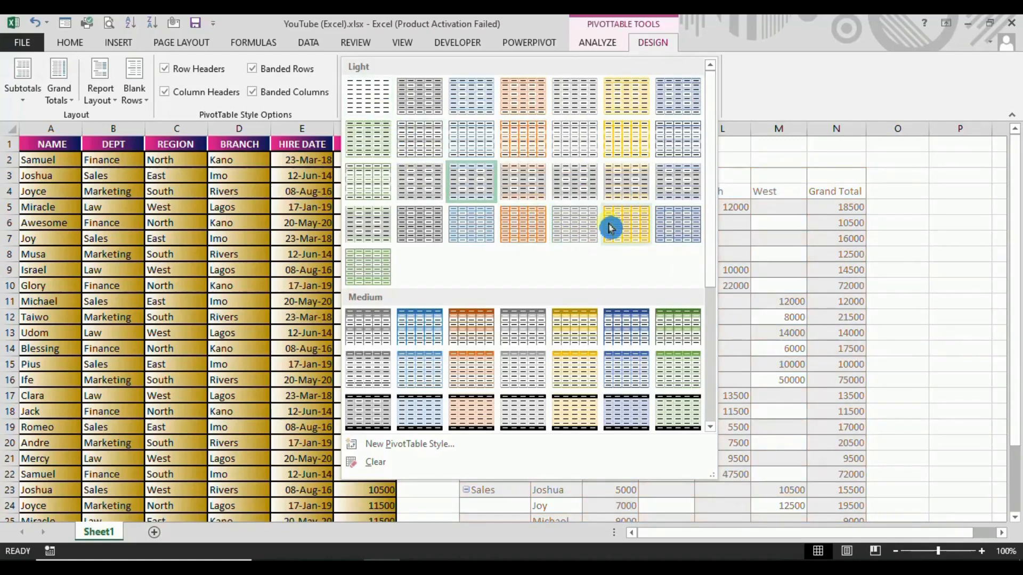
{"action": "left_click", "coordinate": [478, 335]}
{"action": "left_click", "coordinate": [711, 95]}
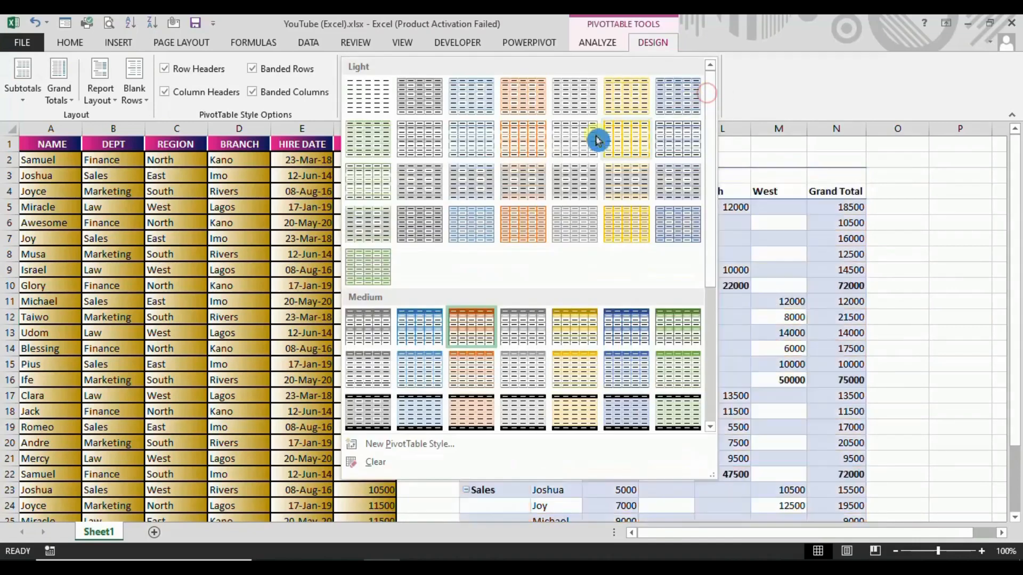
{"action": "left_click", "coordinate": [769, 98]}
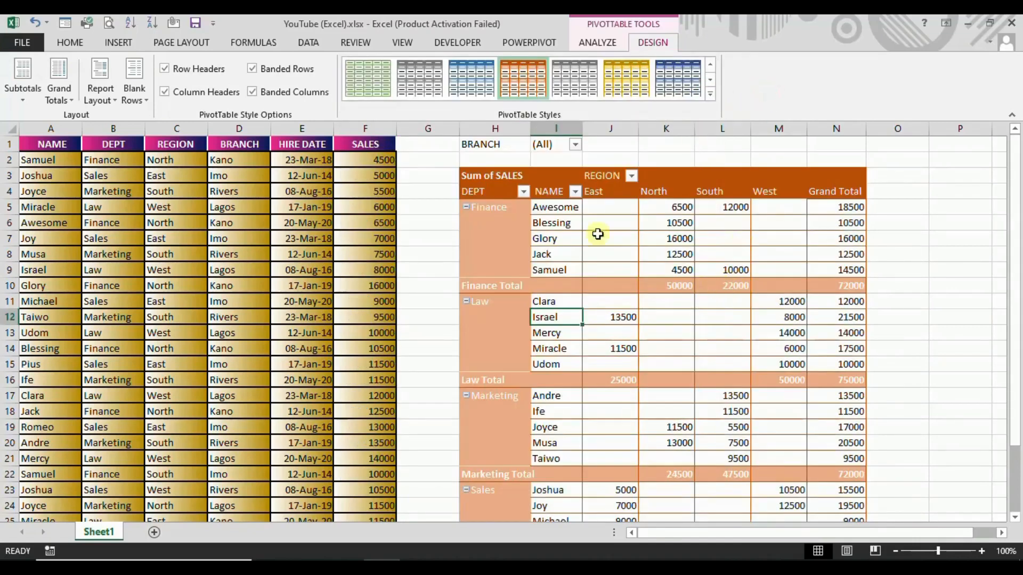